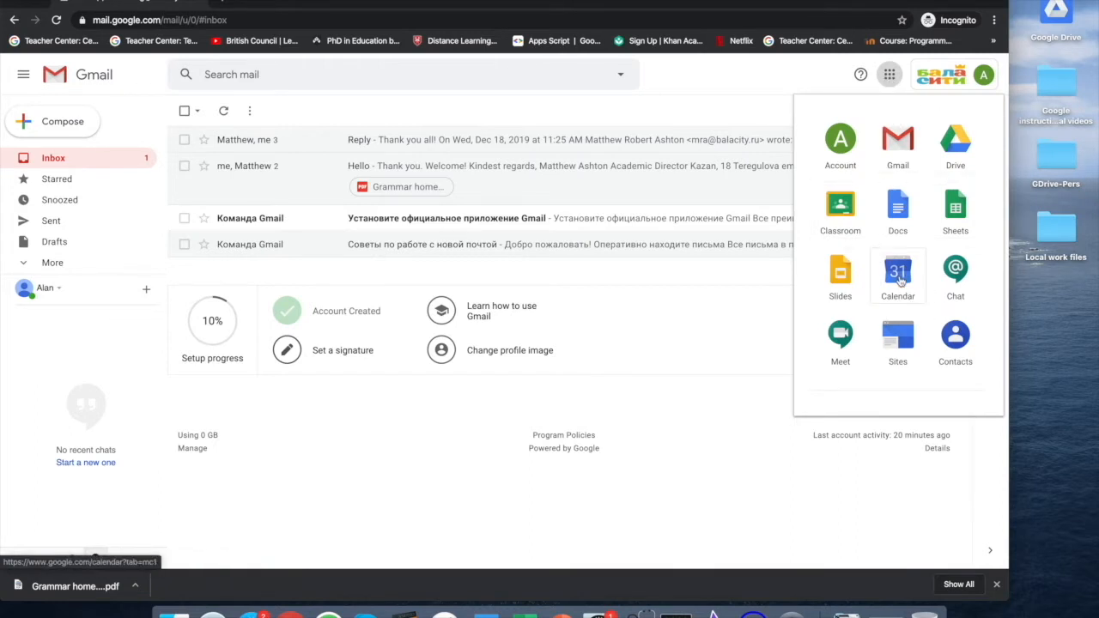
- Switch to Google Calendar and look through the day, month and year views, ending on the current week
click(899, 275)
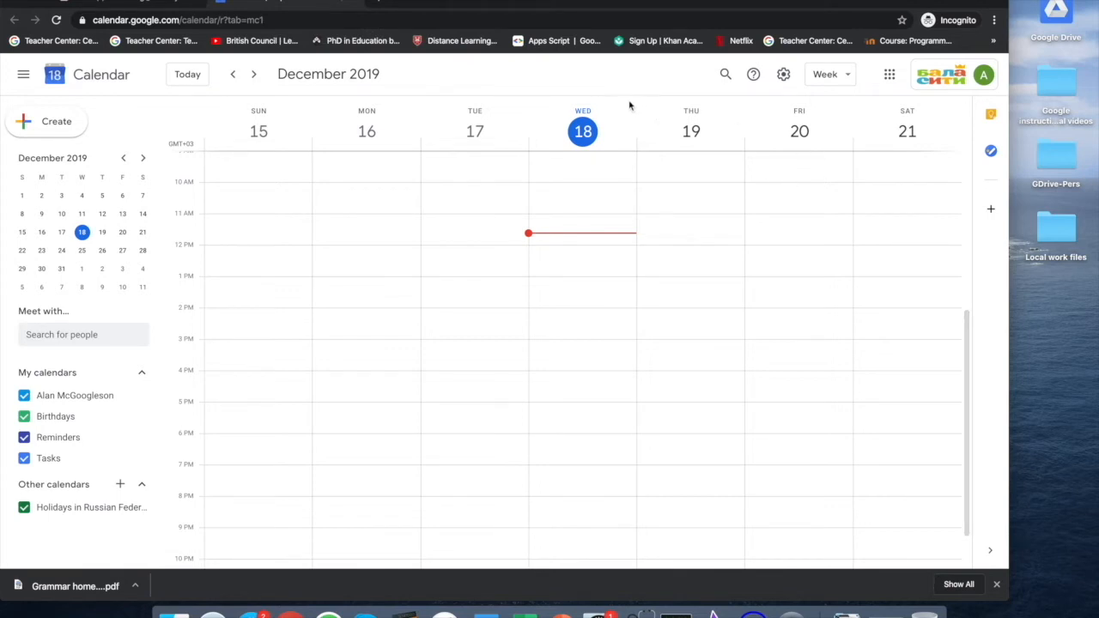
click(826, 74)
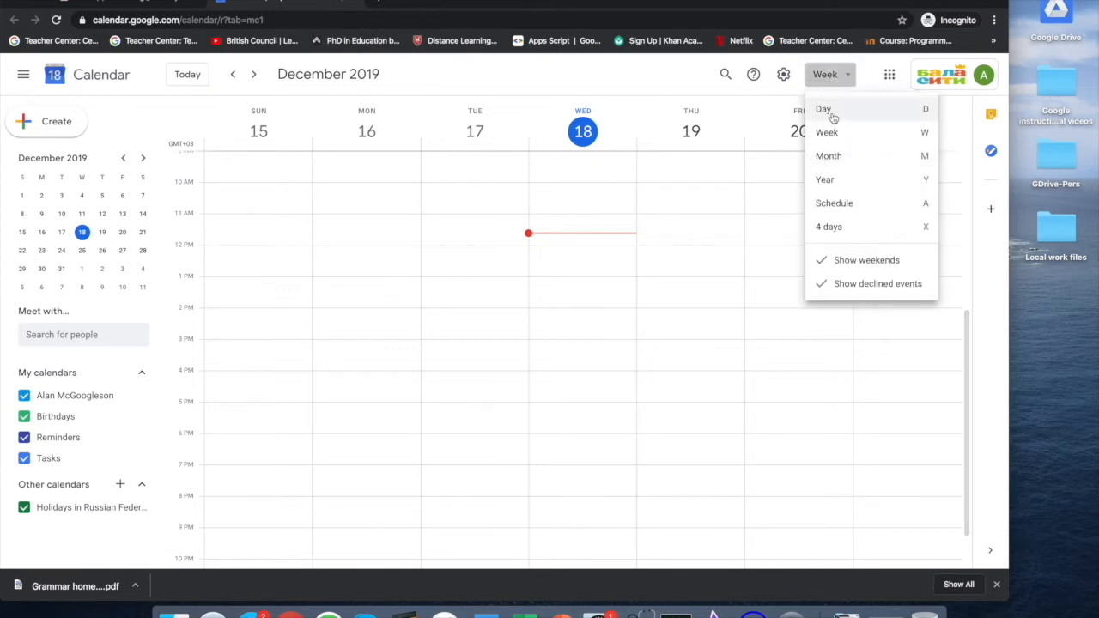
click(832, 115)
click(831, 75)
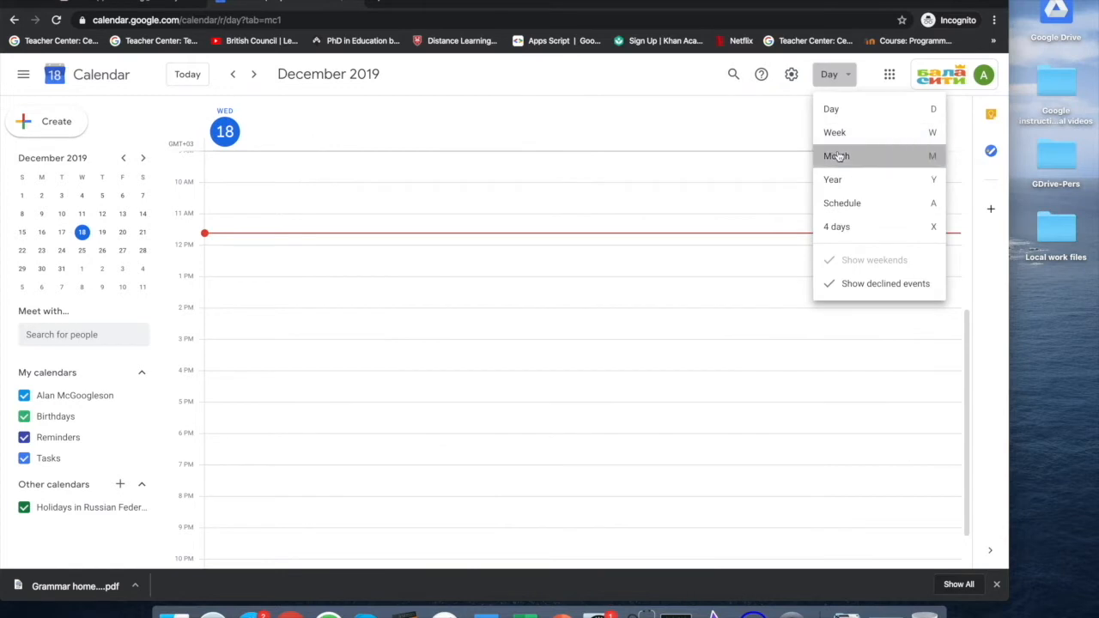
click(837, 156)
click(832, 76)
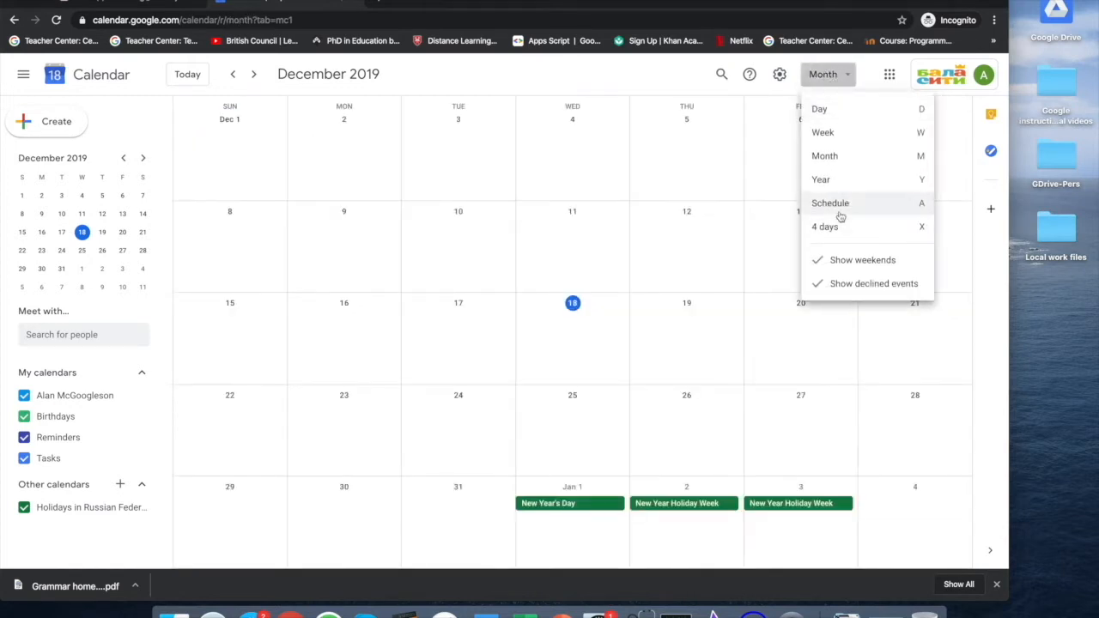
click(828, 179)
click(830, 75)
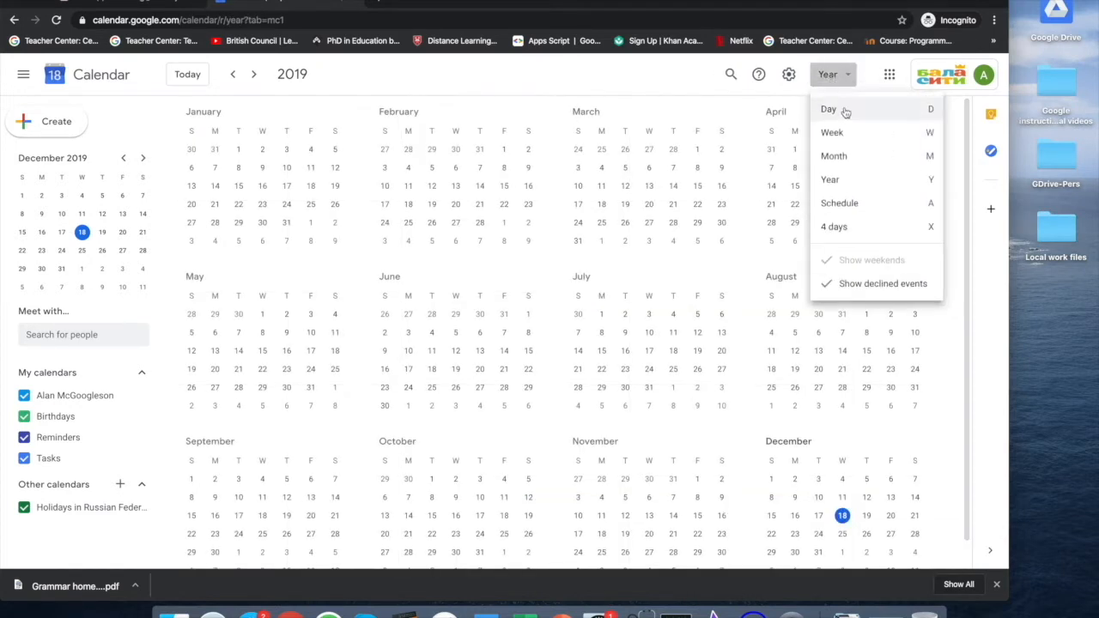
click(846, 133)
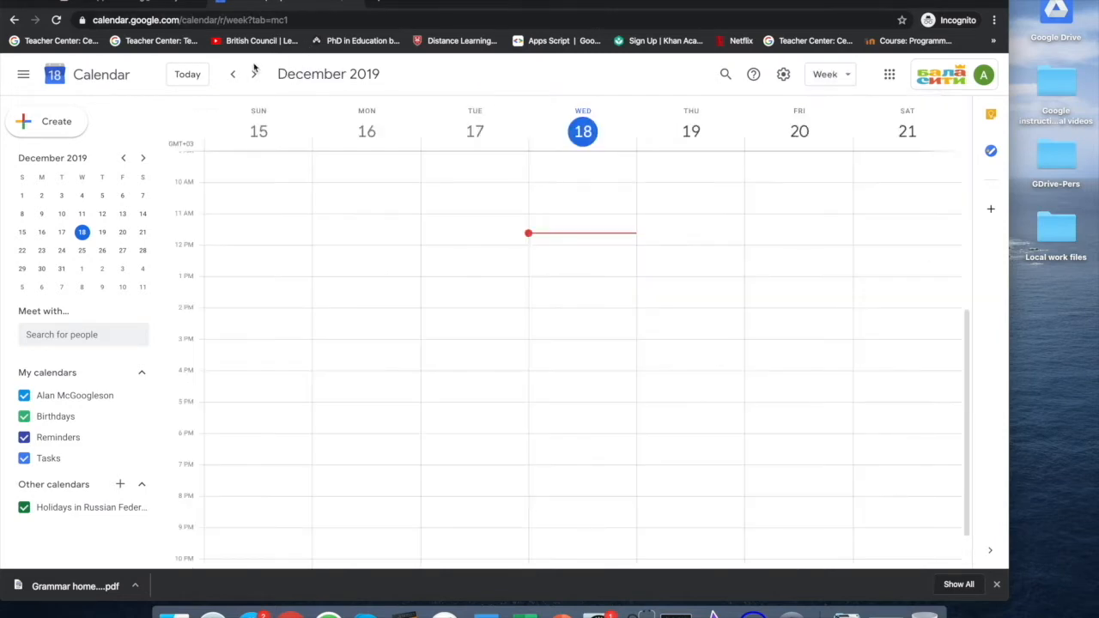
click(193, 78)
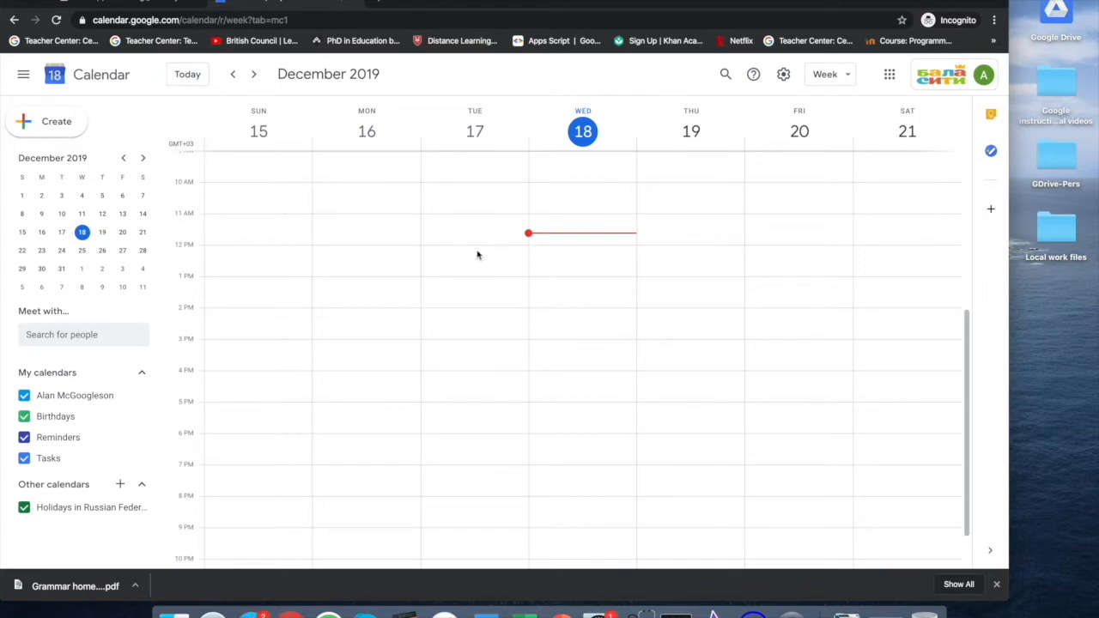
- Create and save an event titled "Meeting with parents" on Dec 19, 2019, from 4:00pm to 4:30pm
click(672, 381)
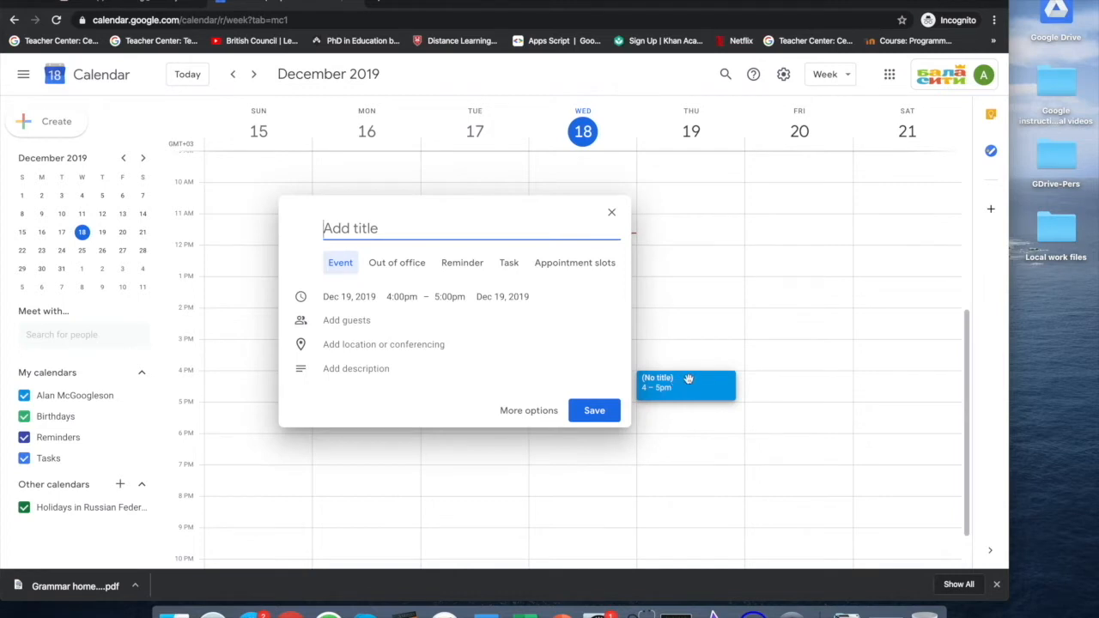
text(A)
key(BackSpace)
text(Meeting with parents)
click(456, 297)
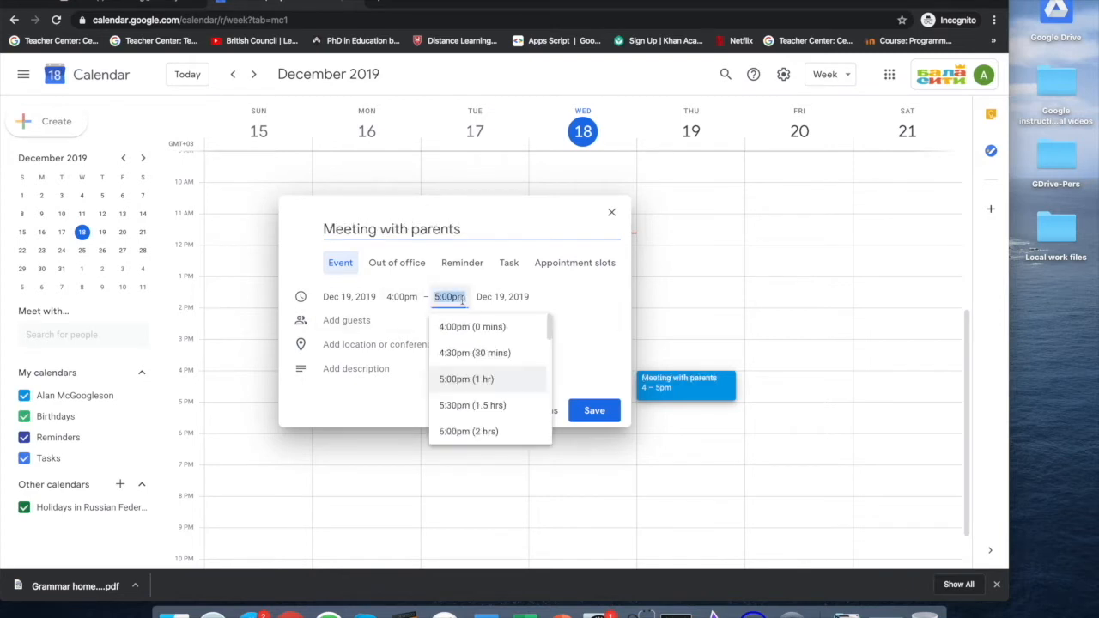
click(471, 353)
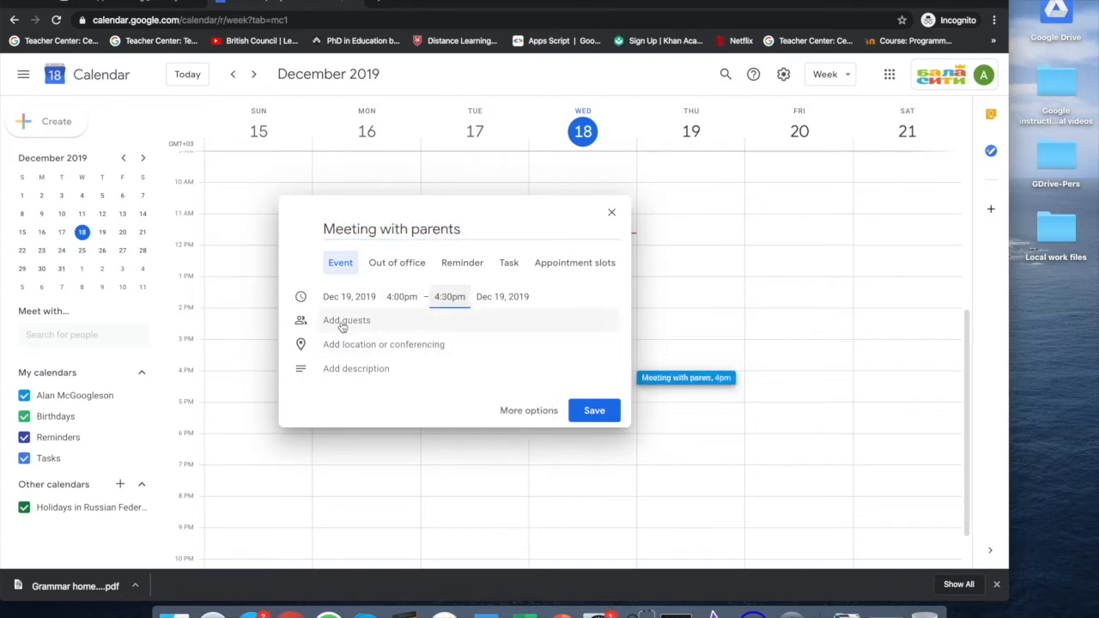
click(592, 412)
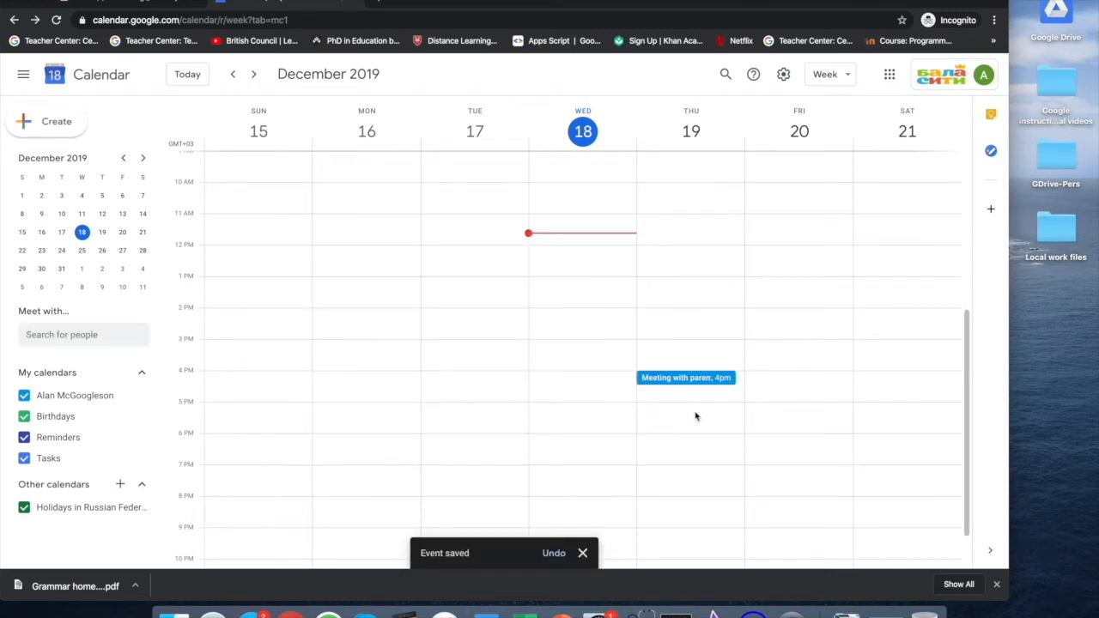
- Start a second event titled "Meeting with parents" on Dec 20, 2019, from 4:00pm to 4:30pm
click(775, 379)
text(Meet)
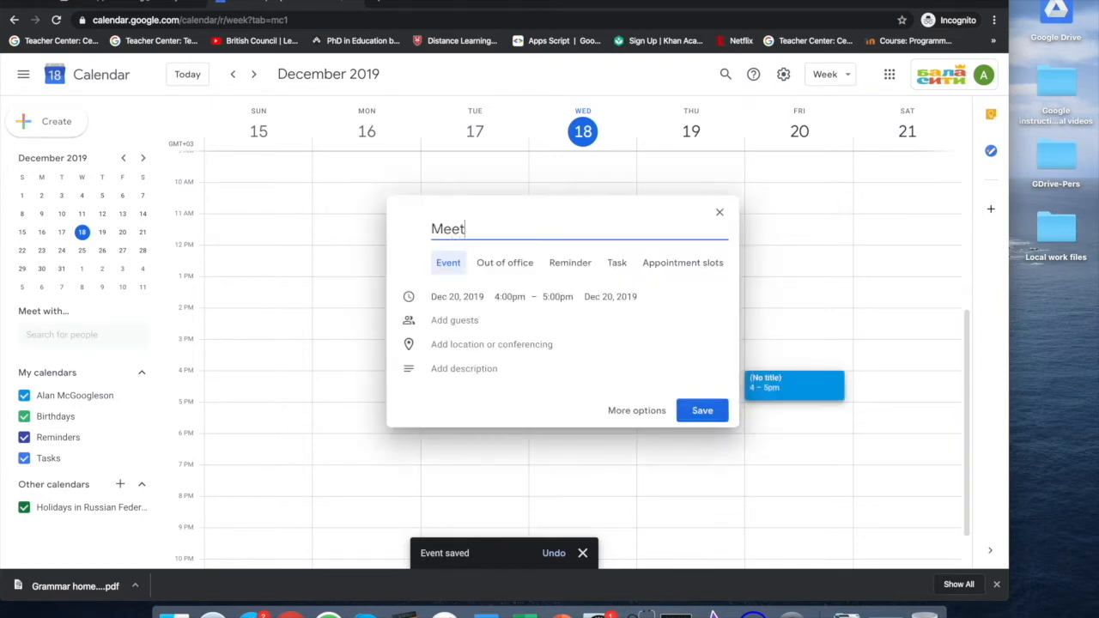
text(ing with parents)
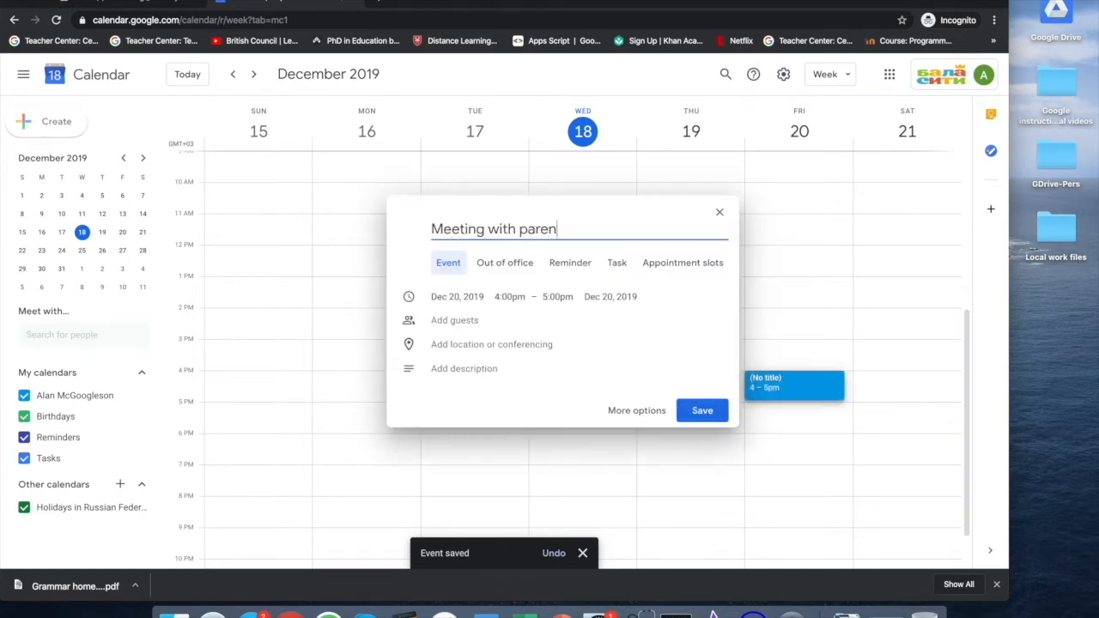
click(554, 297)
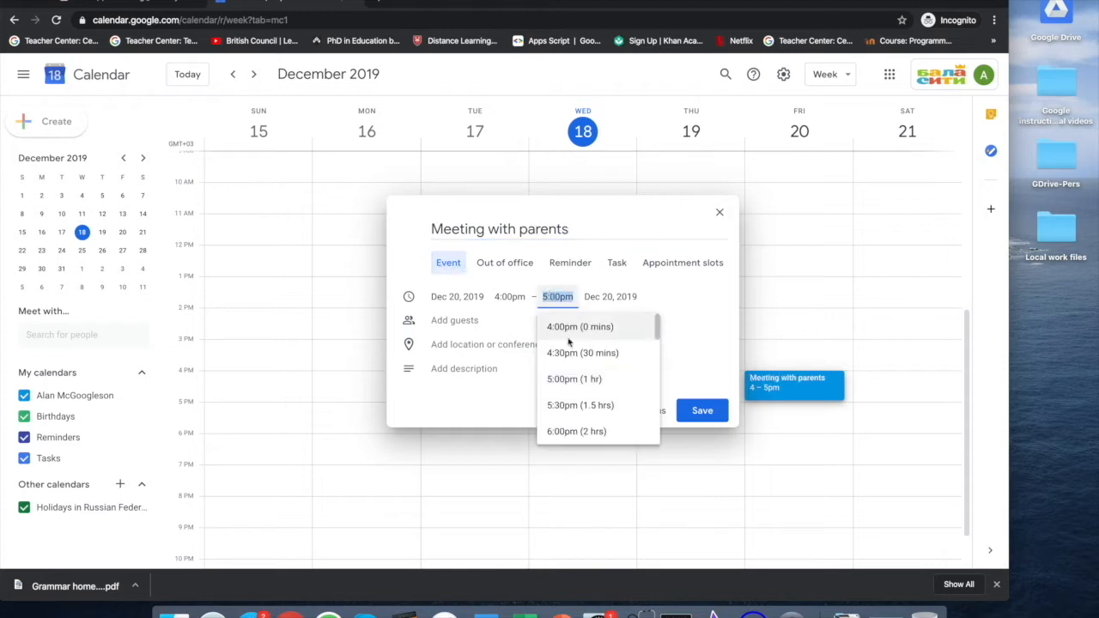
click(571, 352)
- Add a colleague as guest to the Dec 20 meeting, save the event and send the invitation email
click(453, 321)
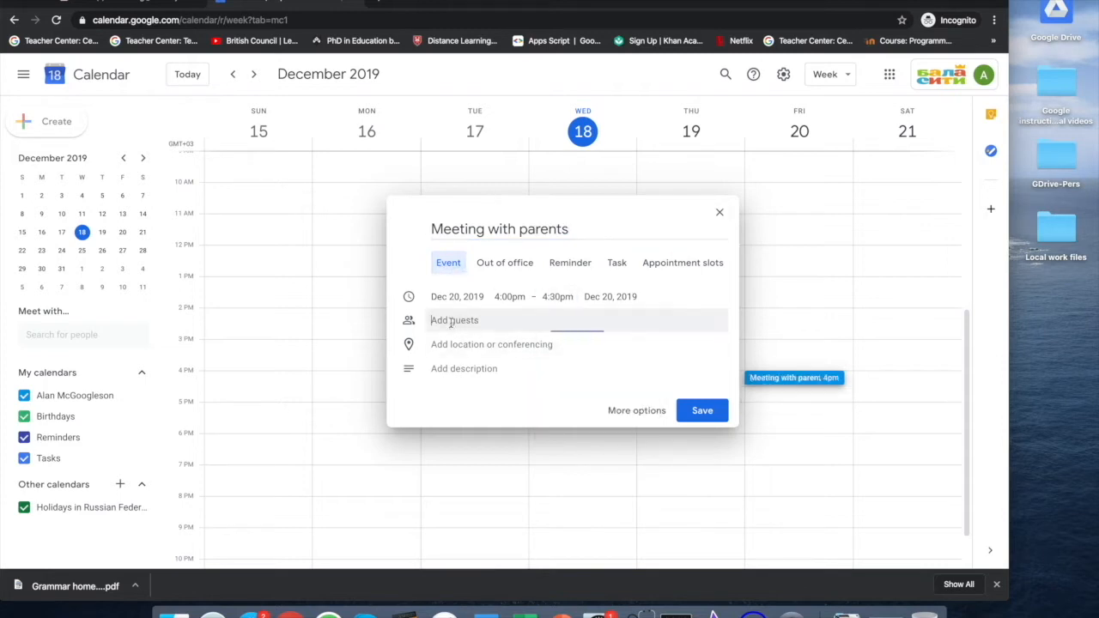
text(zea)
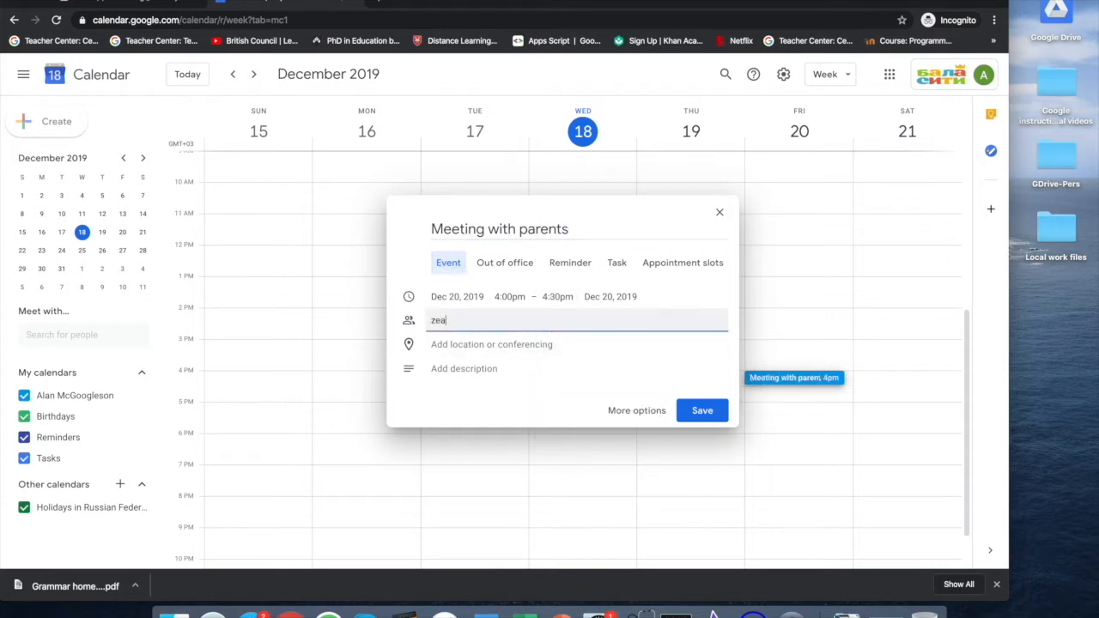
click(505, 369)
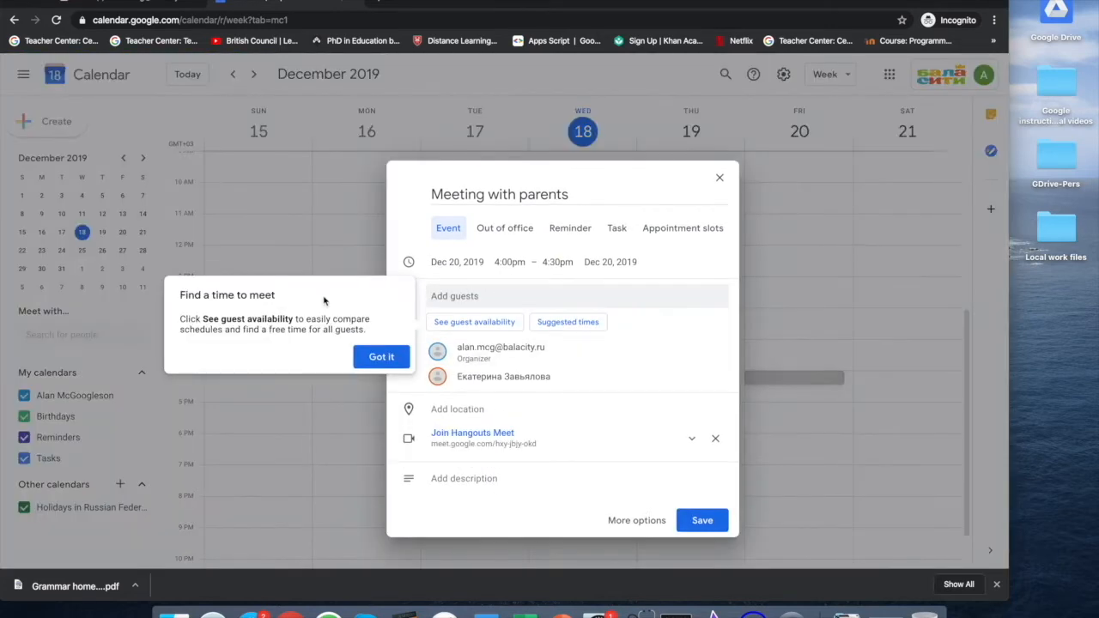
click(378, 357)
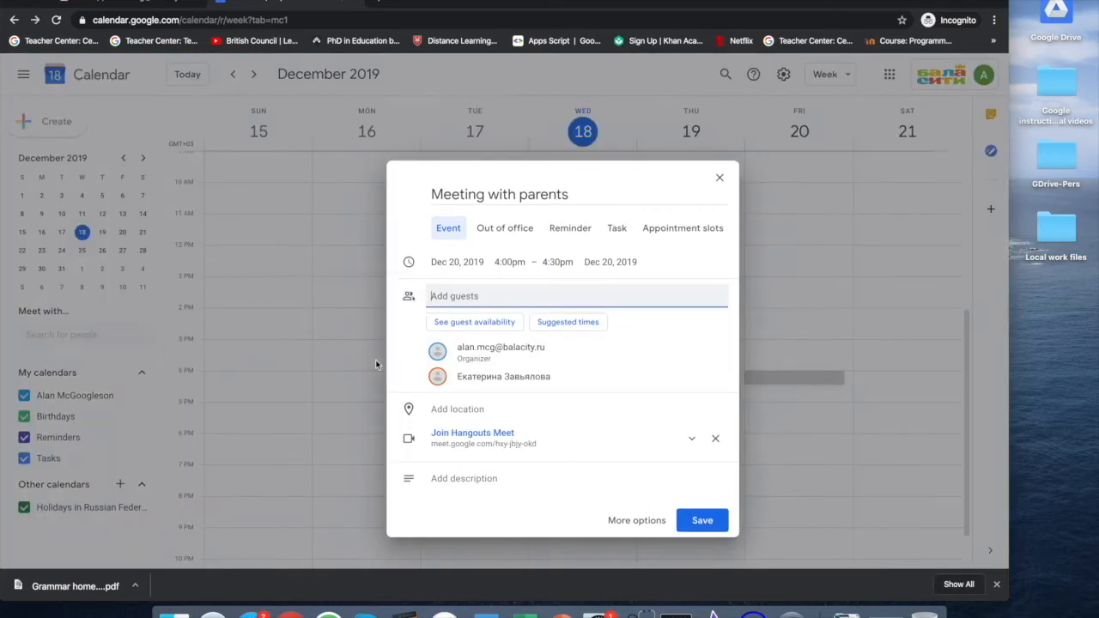
click(692, 521)
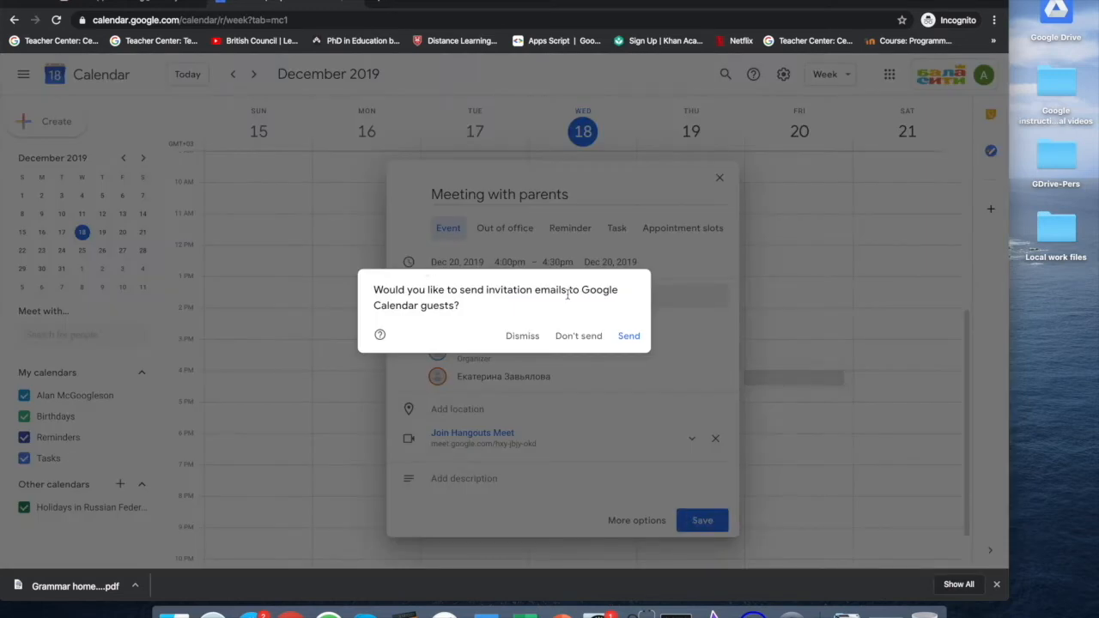
click(630, 336)
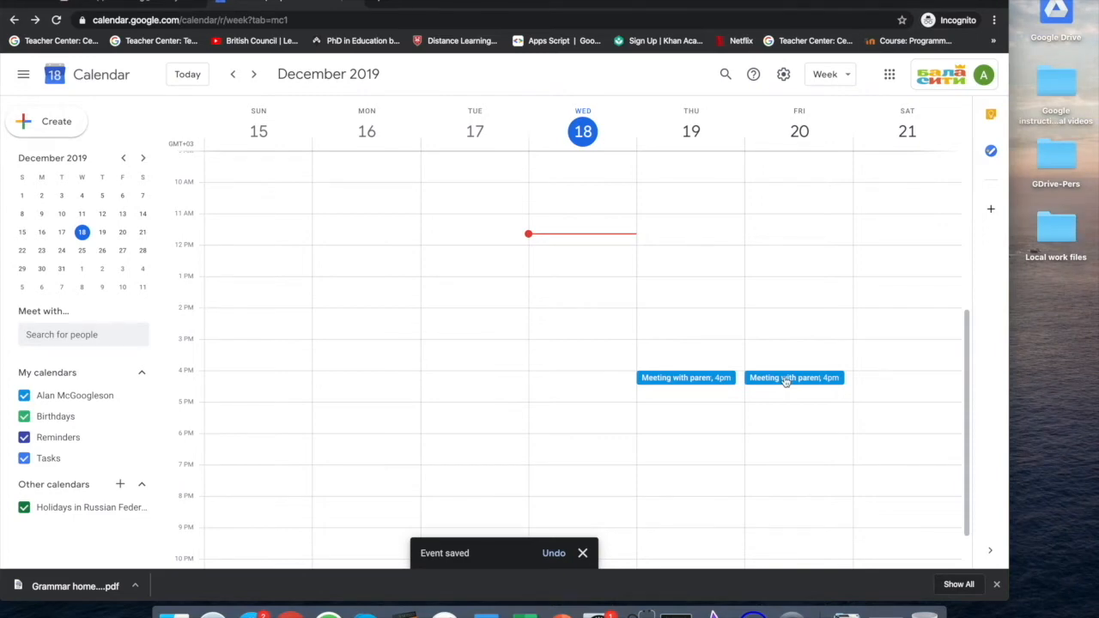
- Review the Dec 20 "Meeting with parents" details and its full editing page, leaving the event as it is
click(797, 379)
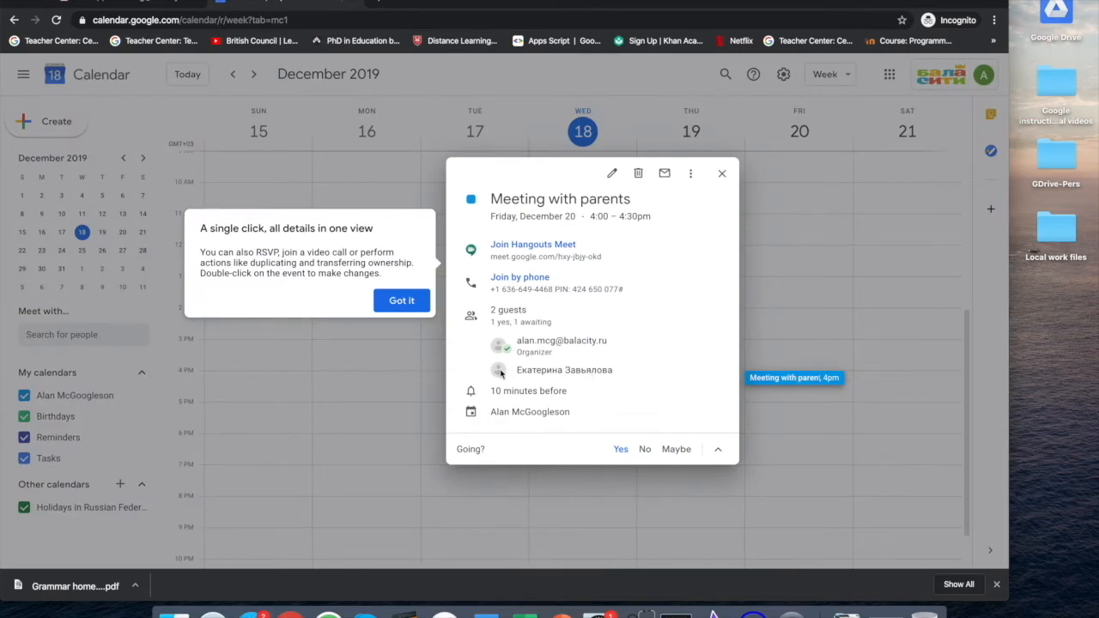
click(400, 301)
click(721, 173)
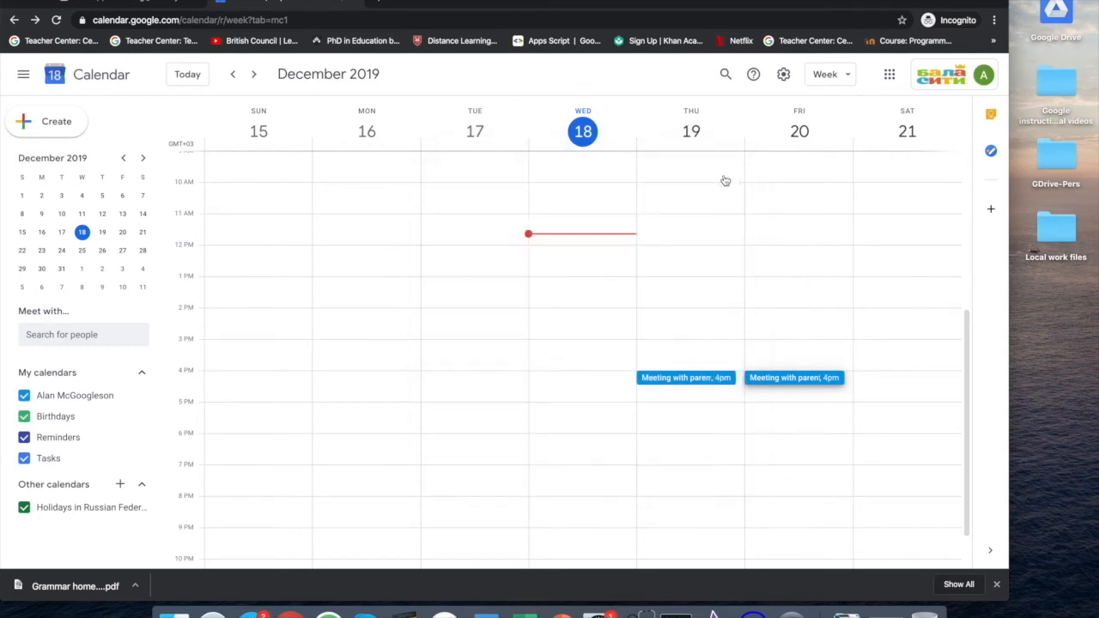
click(769, 379)
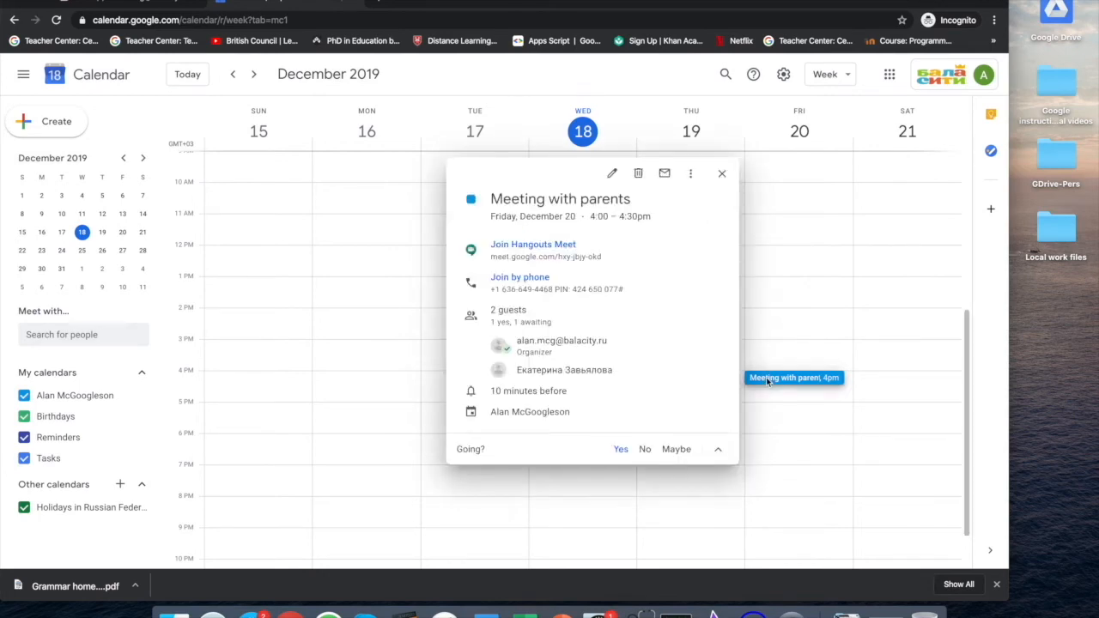
click(613, 175)
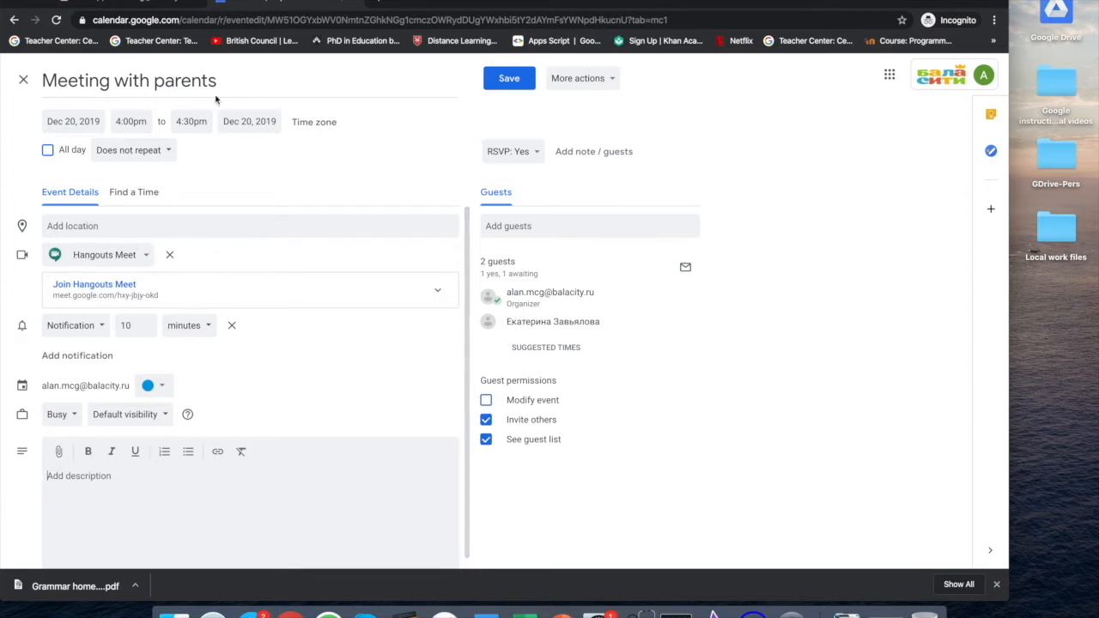
click(25, 81)
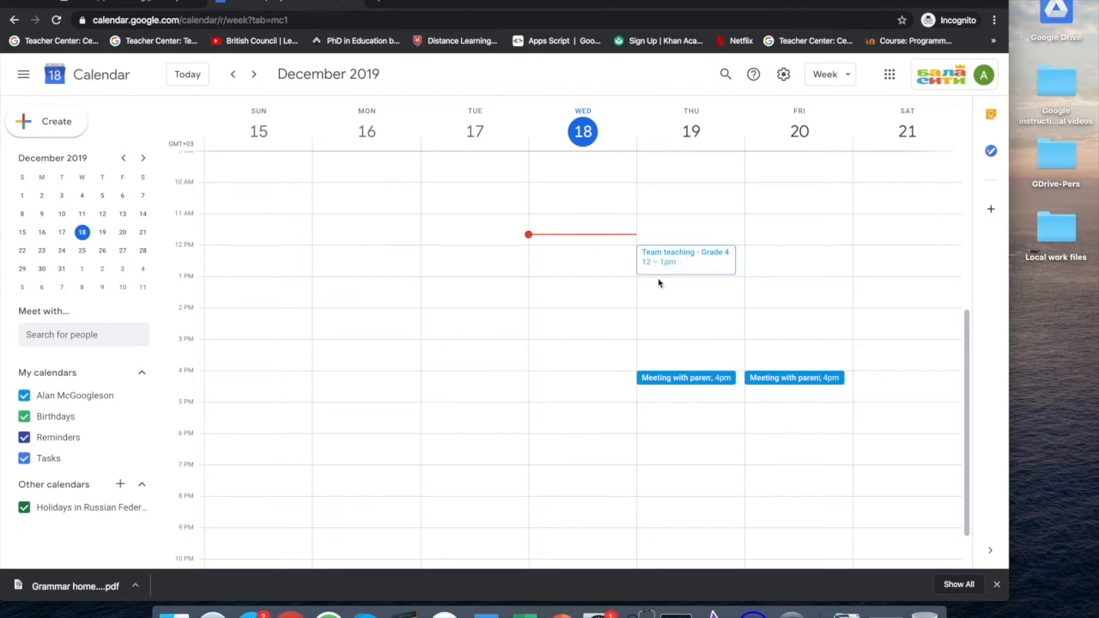
- Switch to Gmail, answer the "Team teaching - Grade 4" invitation with Maybe, and check the event in Google Calendar
click(135, 7)
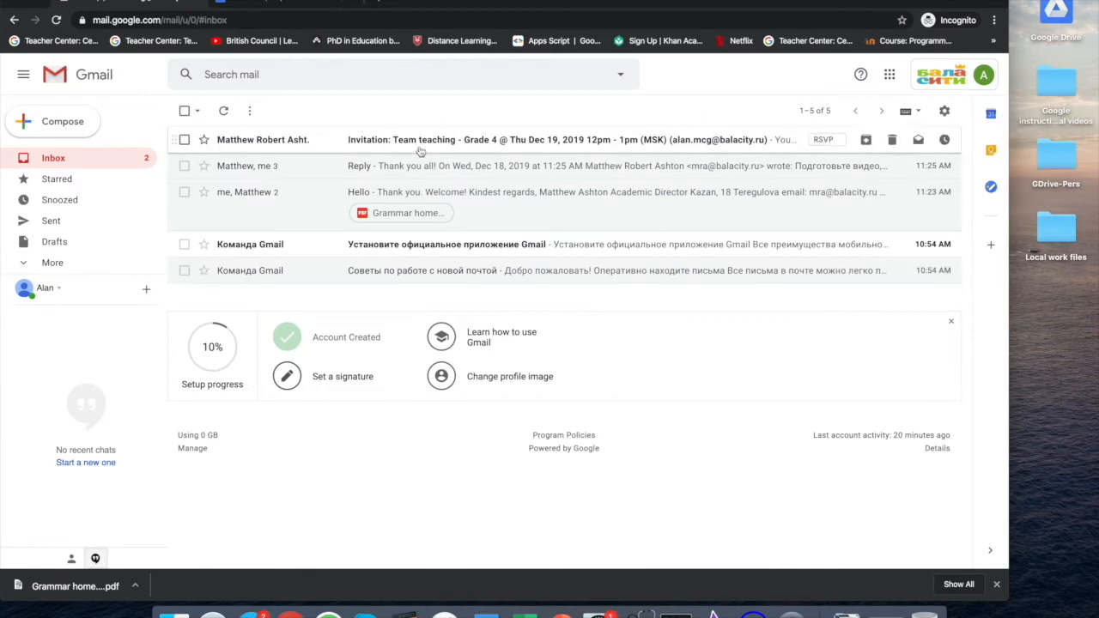
click(467, 142)
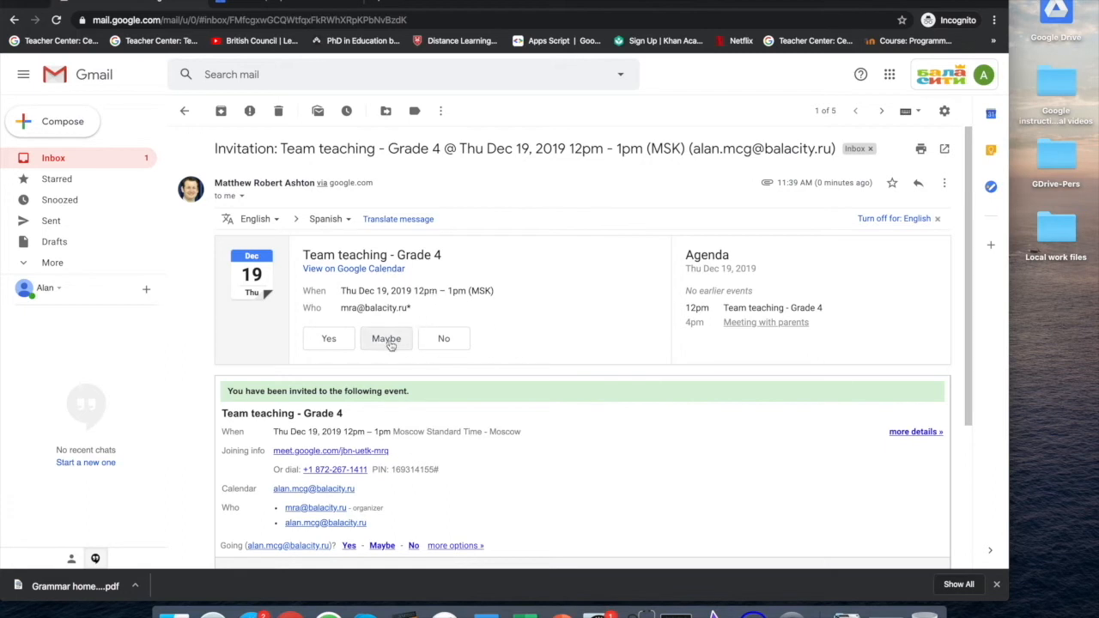
click(389, 340)
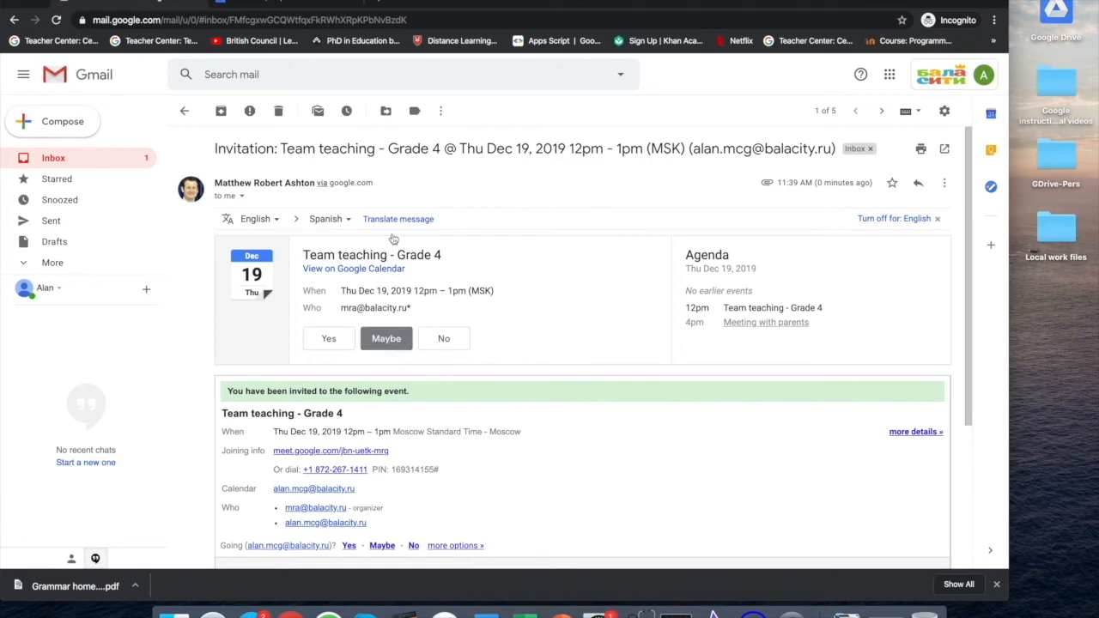
click(295, 7)
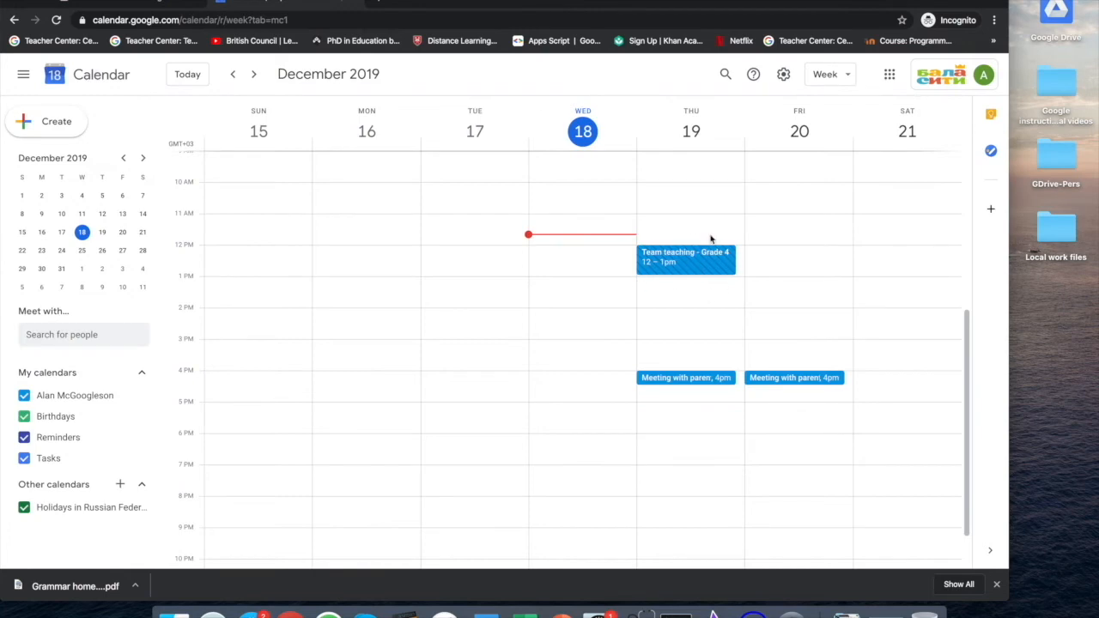
- Change the "Team teaching - Grade 4" invitation reply in Gmail to Yes and return to Google Calendar
click(124, 4)
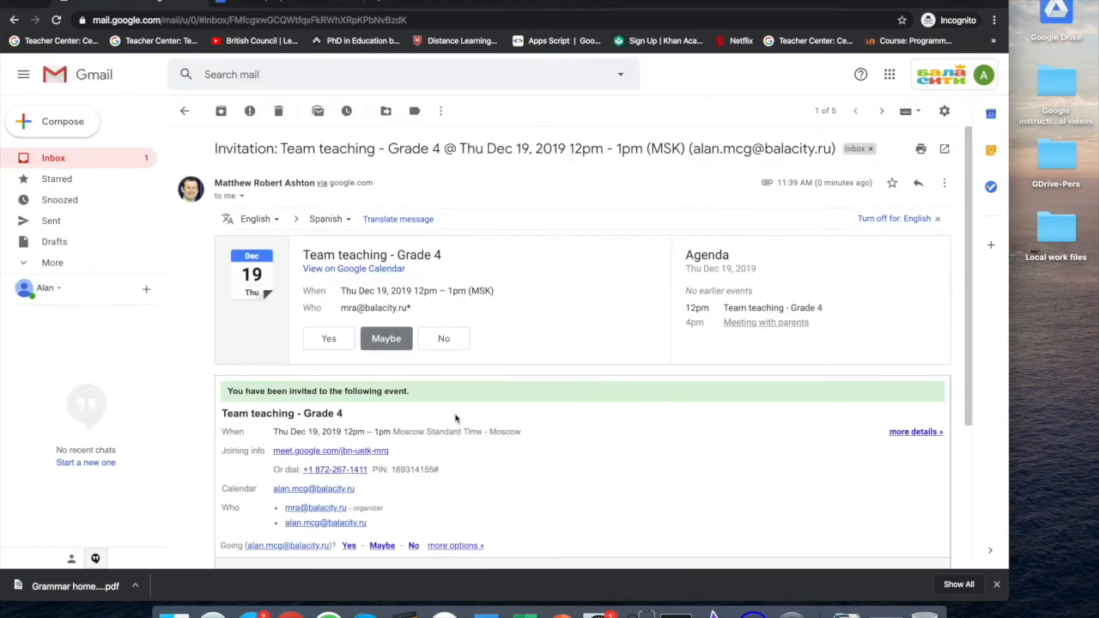
click(330, 346)
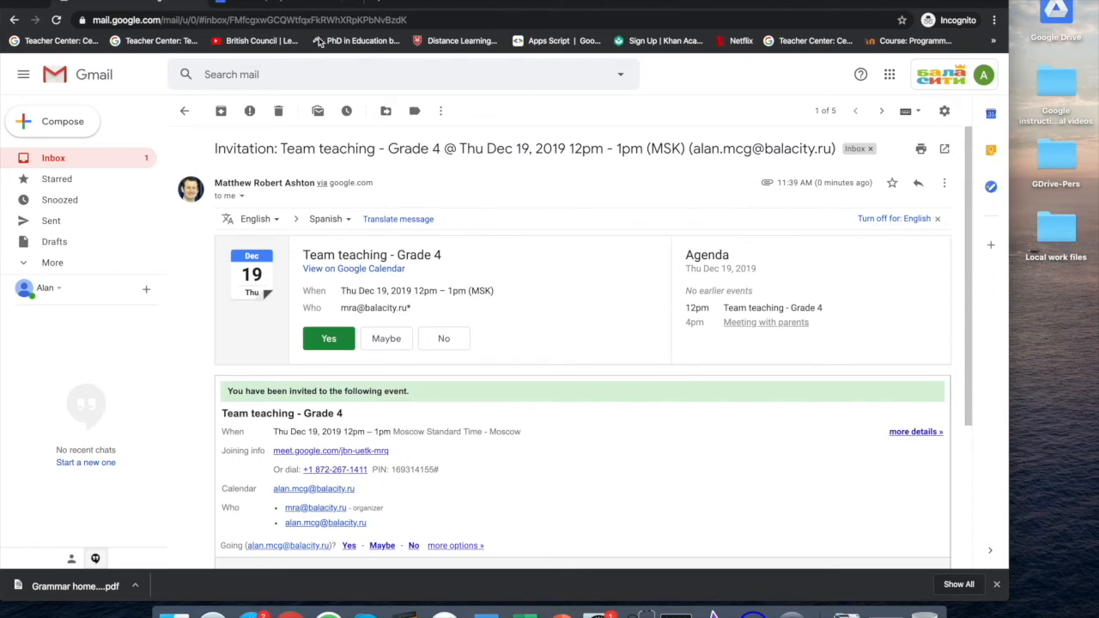
click(331, 5)
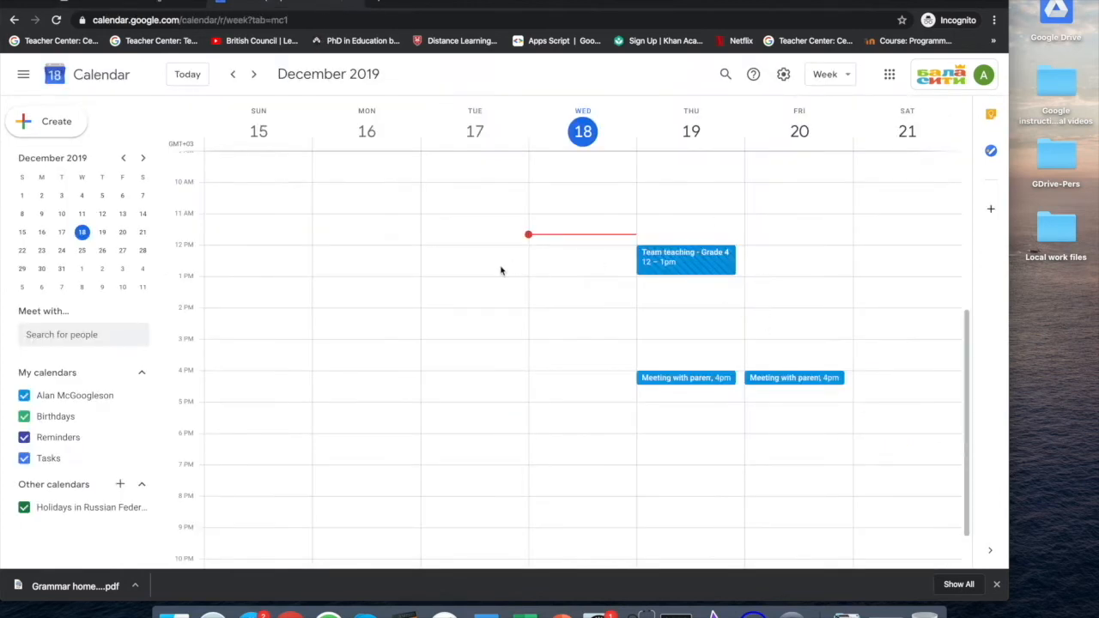
- Switch back to the invitation email in Gmail and open its additional response options in Google Calendar
click(148, 7)
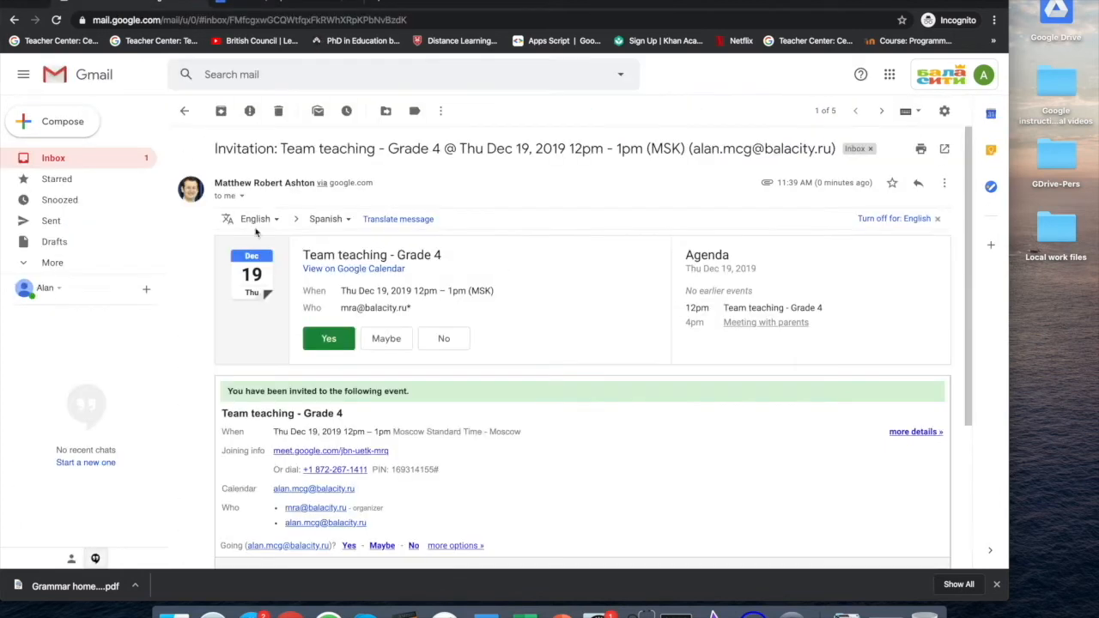
scroll(417, 361, down, 2)
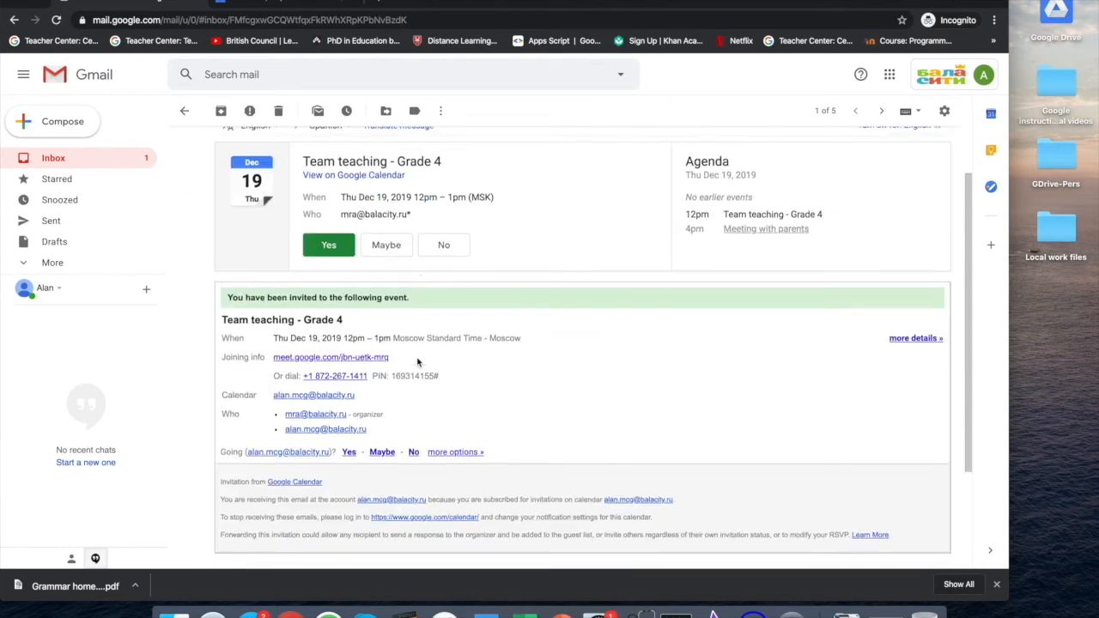
click(464, 452)
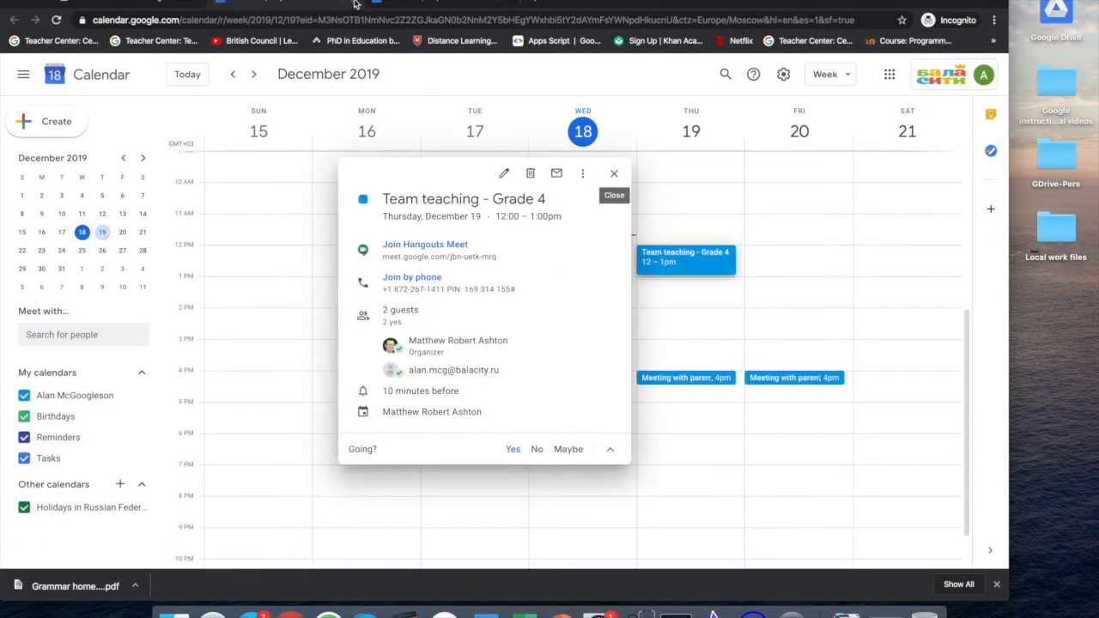
- Return to the main week calendar and start a Dec 20 reminder titled "Purchase three new books"
click(356, 3)
click(270, 3)
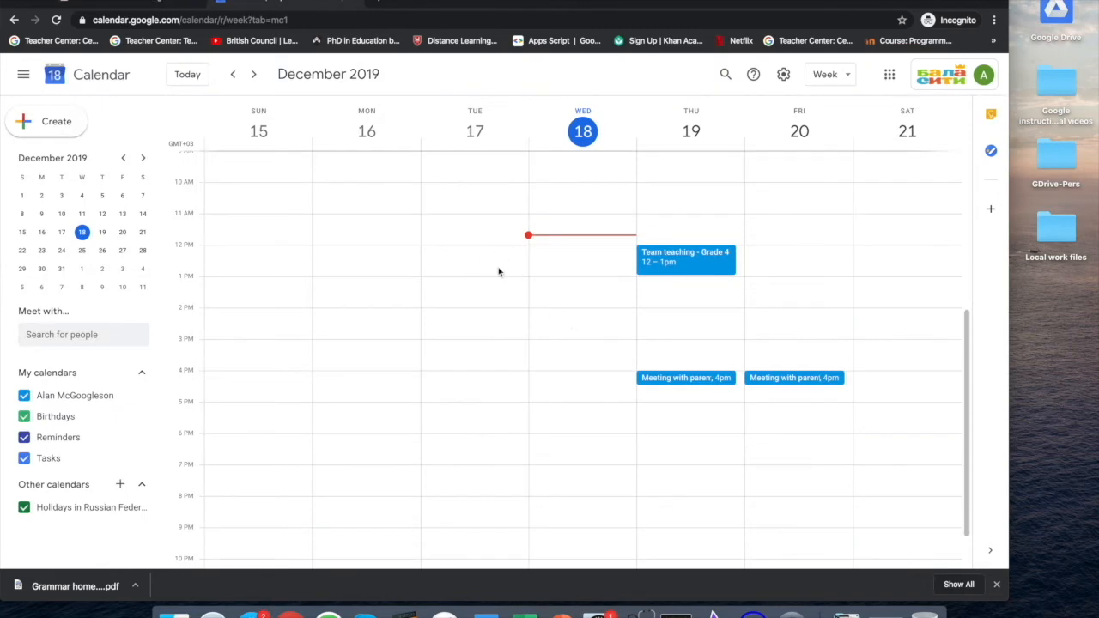
scroll(802, 309, up, 3)
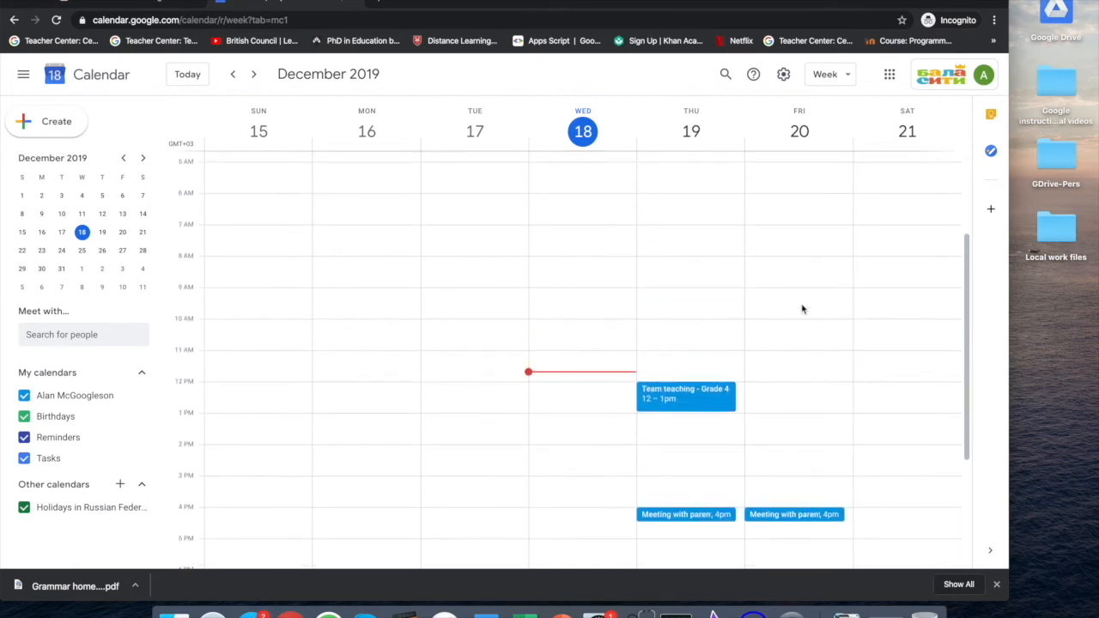
click(786, 194)
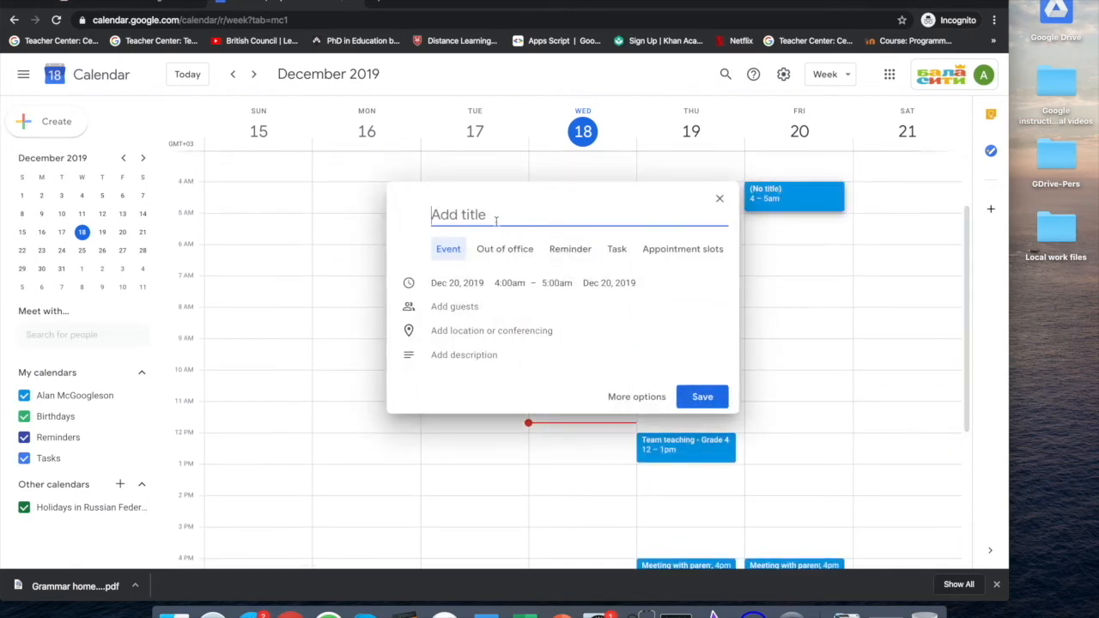
text(Purchase th)
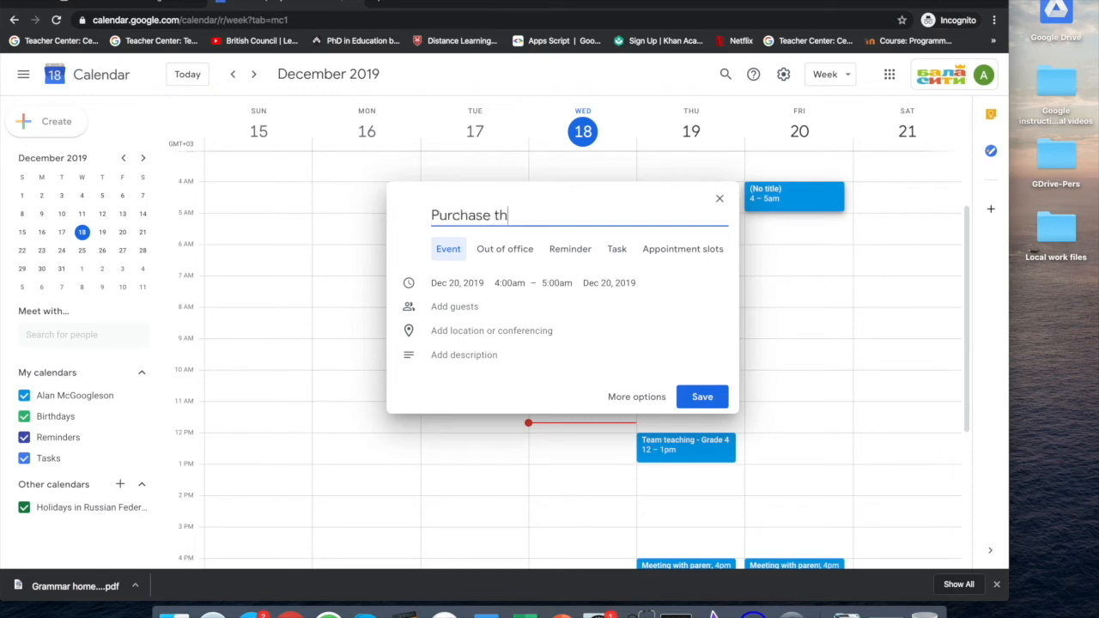
text(ree new books)
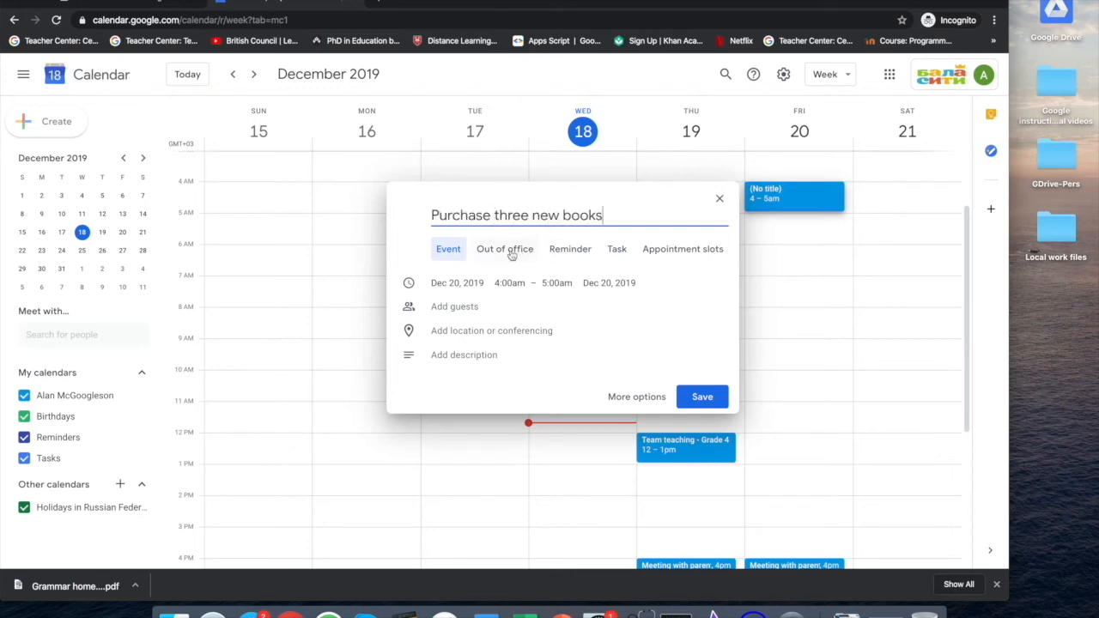
click(565, 254)
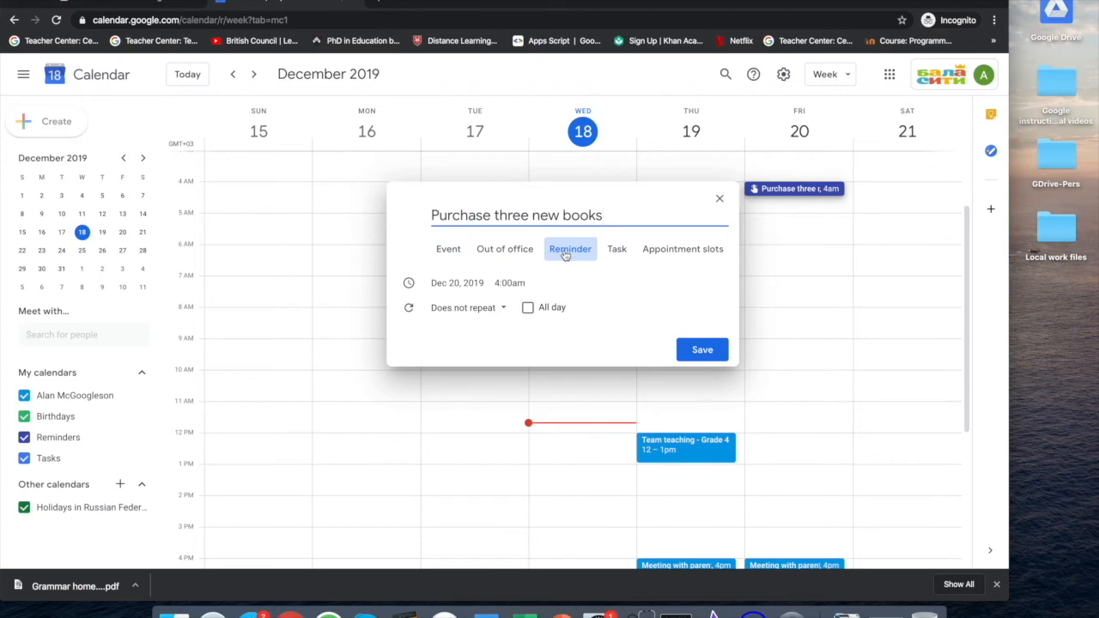
- Set the book purchase reminder's time to 8:00am and save it
click(509, 283)
scroll(558, 368, down, 3)
click(530, 393)
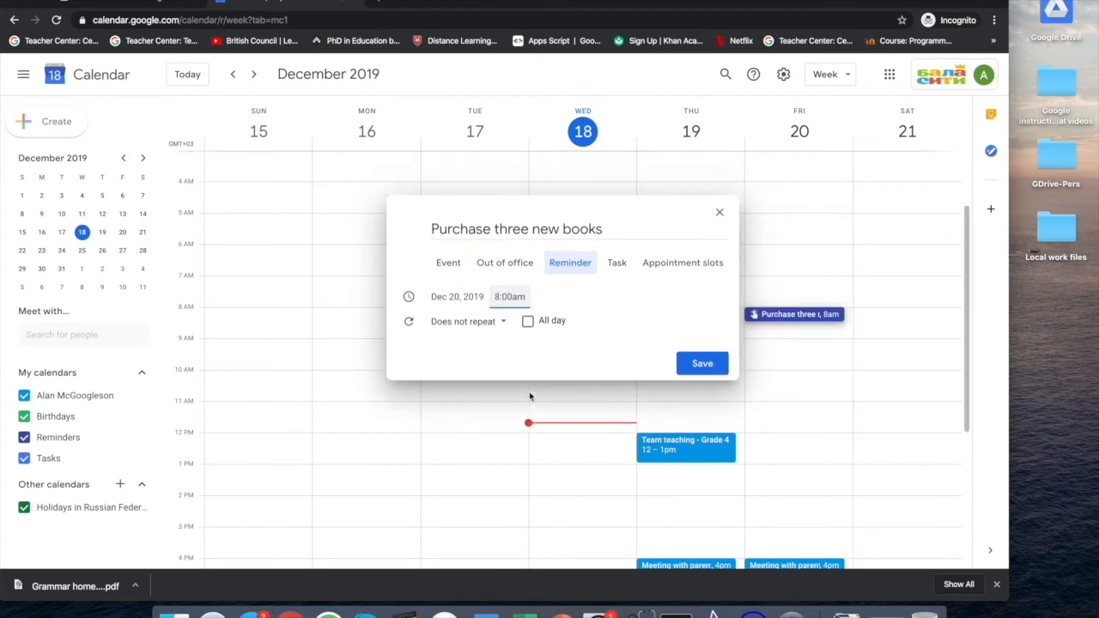
click(706, 365)
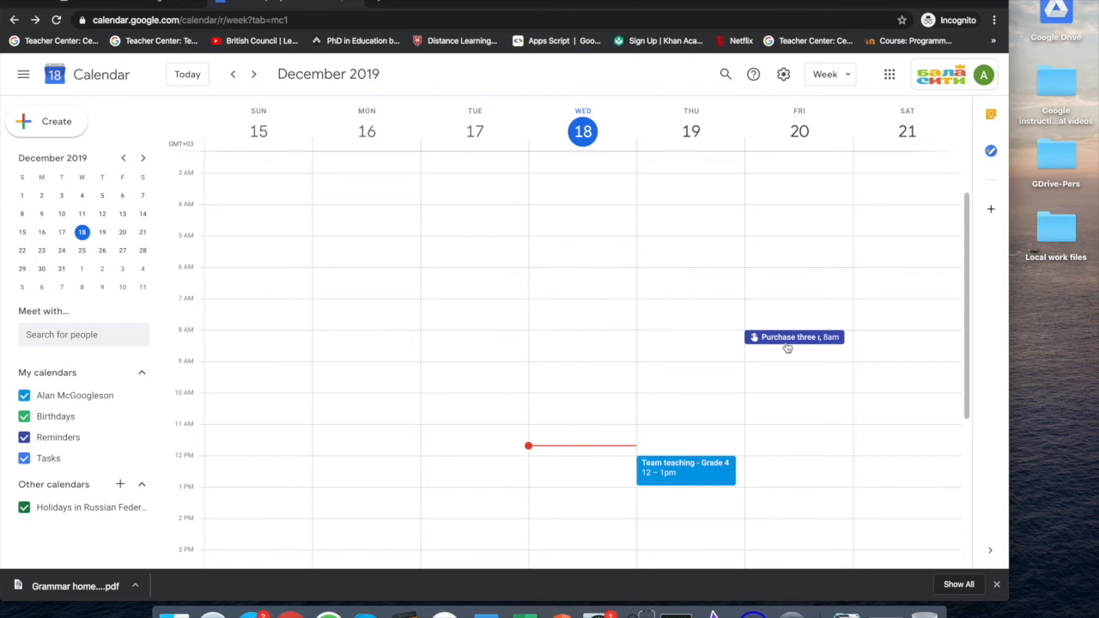
- Create and save an all-day event titled "Staff development" on Dec 17, 2019
click(472, 282)
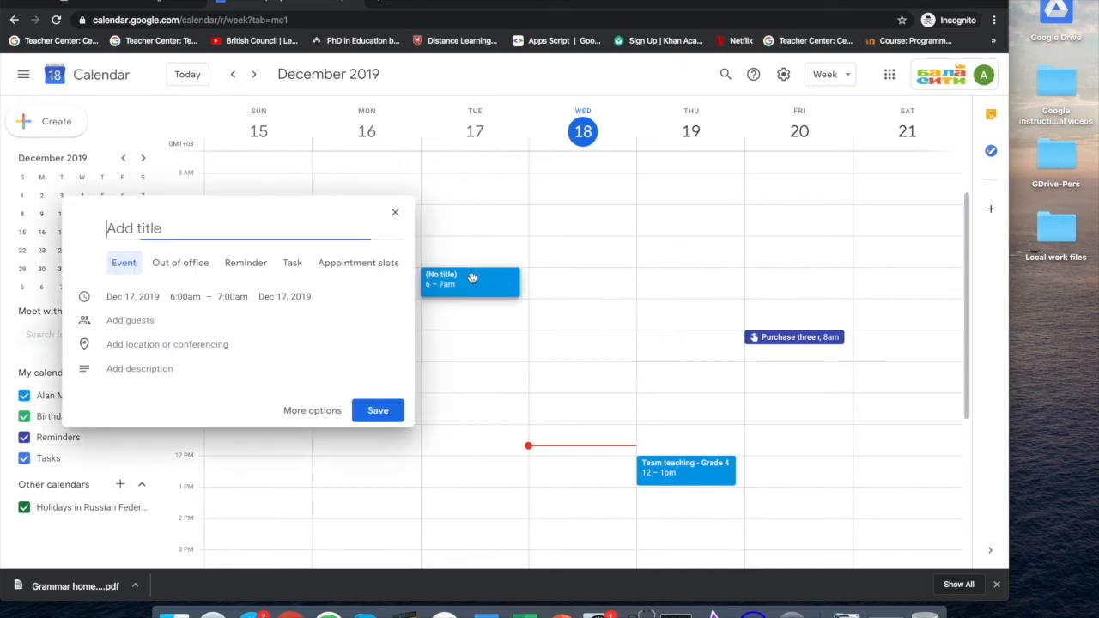
click(310, 411)
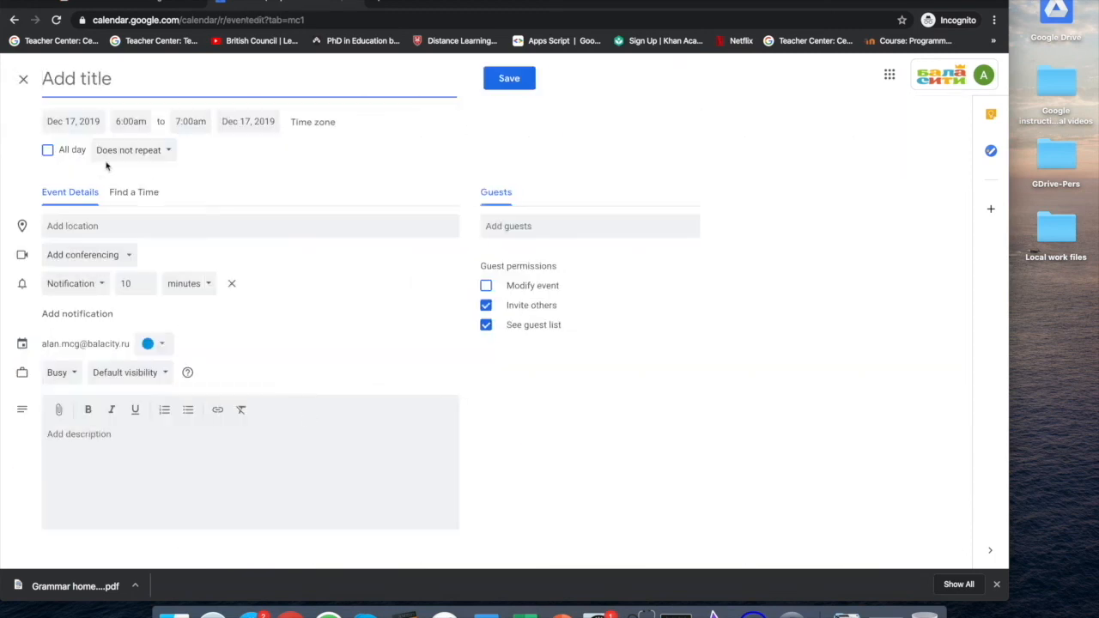
click(48, 151)
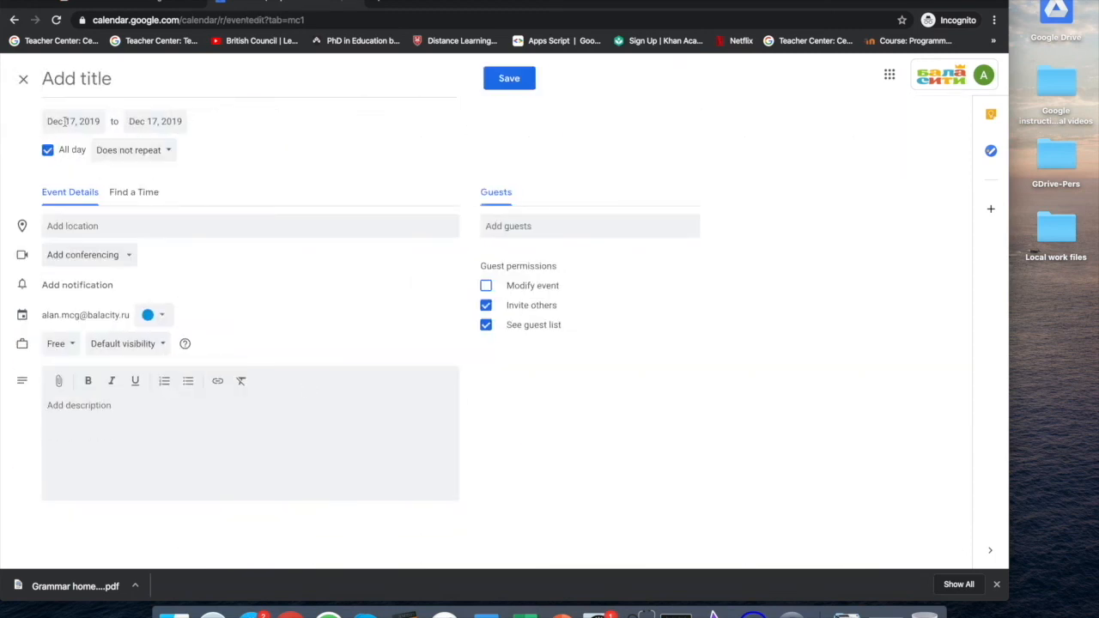
click(103, 99)
text(Sta)
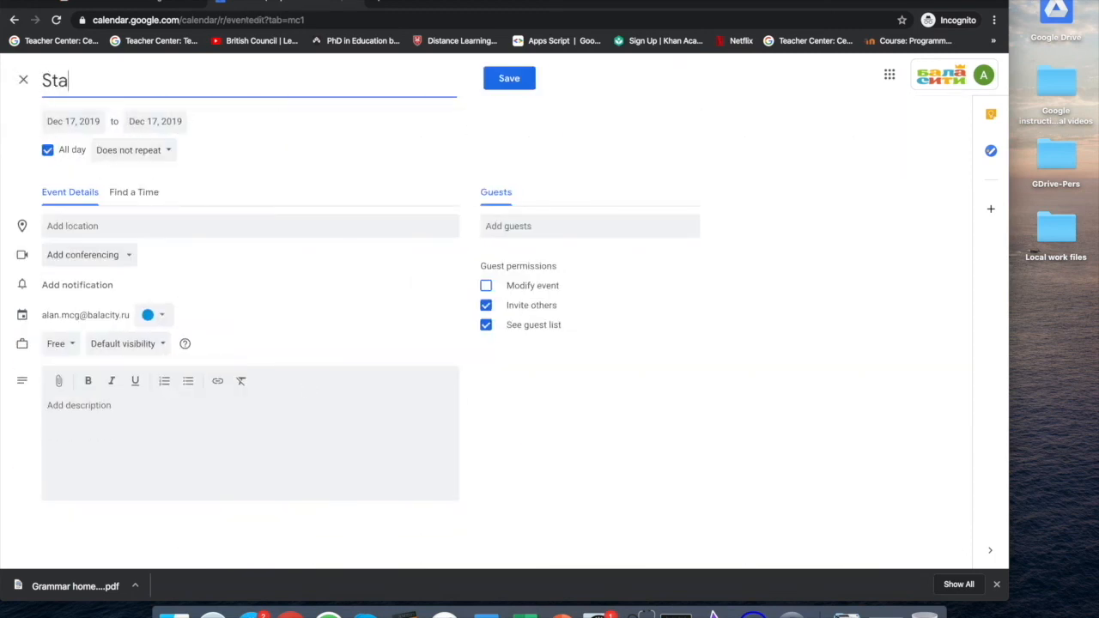
text(ff development)
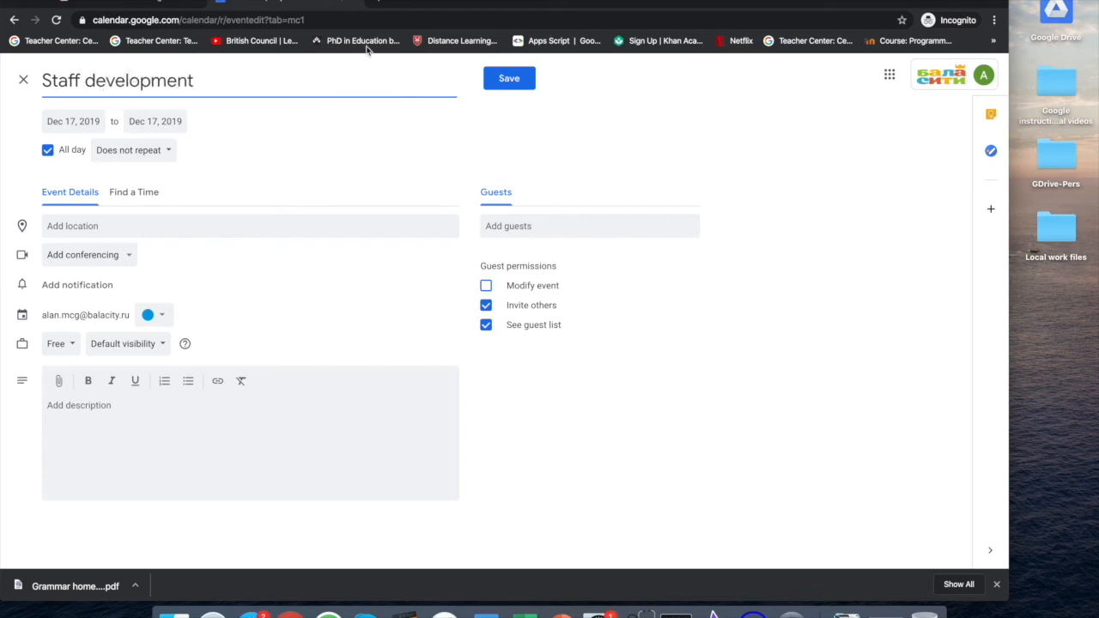
click(510, 86)
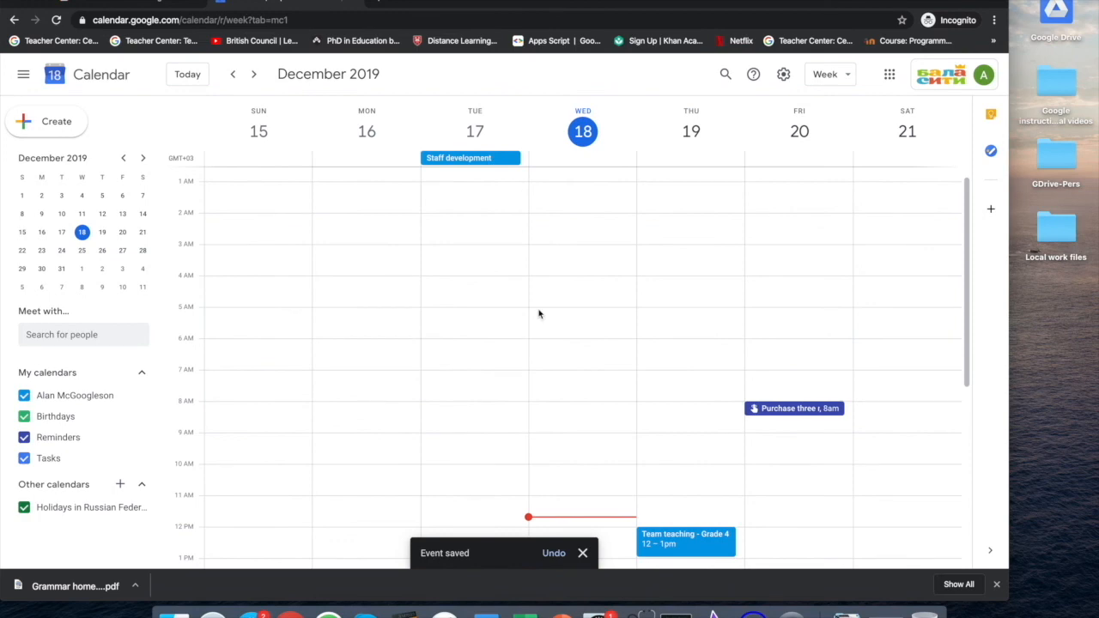
- Start a new all-day event with full editing options, running from Dec 18 to Dec 20, 2019
scroll(539, 314, down, 1)
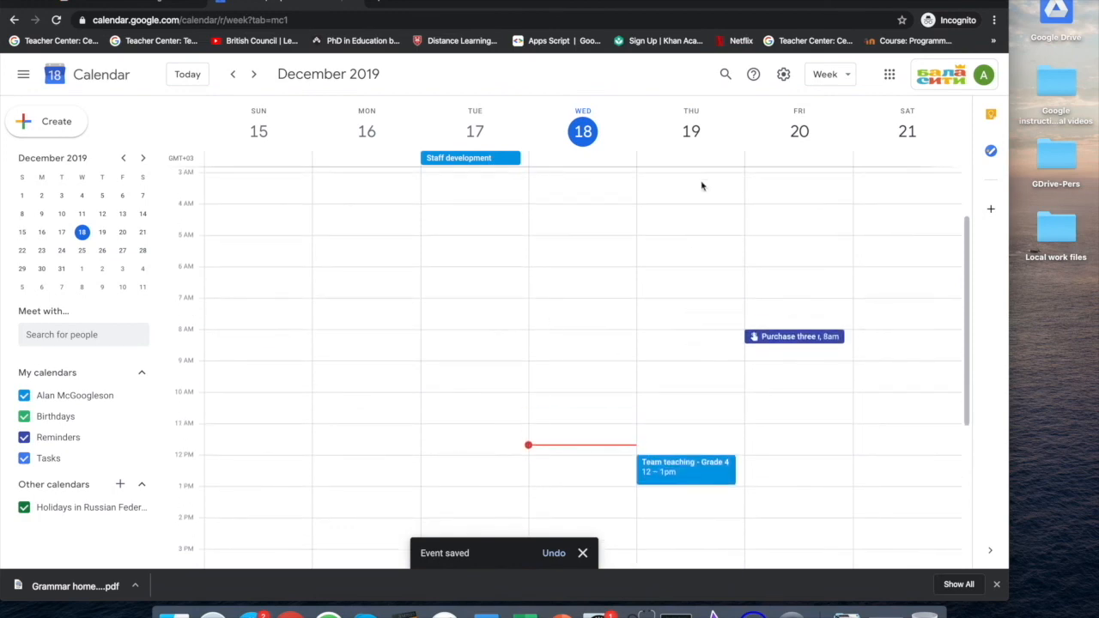
right_click(592, 192)
click(577, 199)
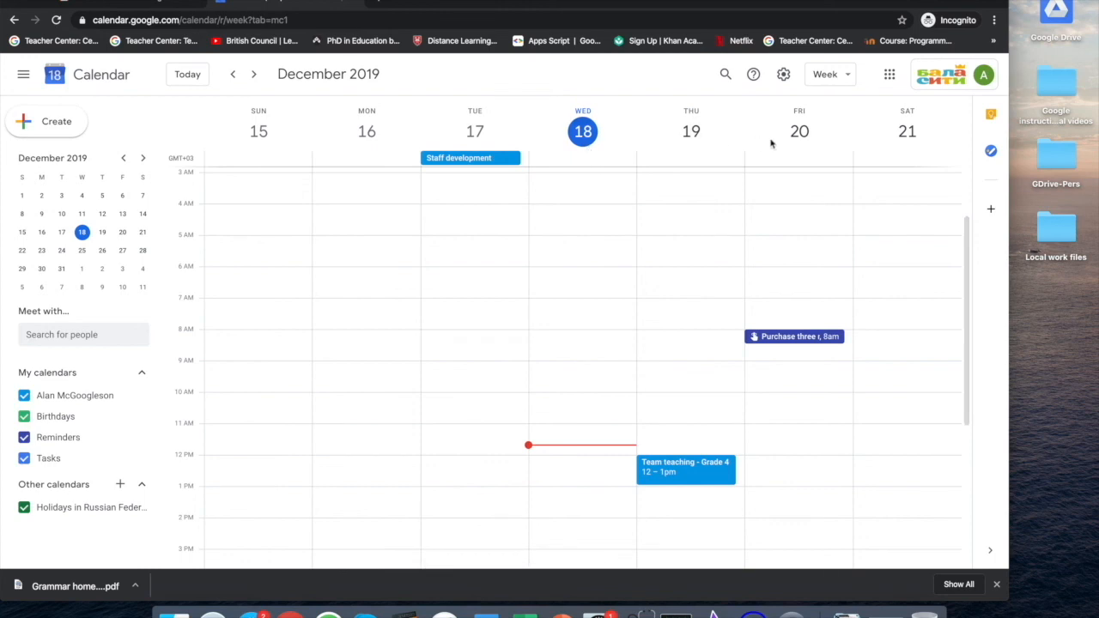
click(582, 181)
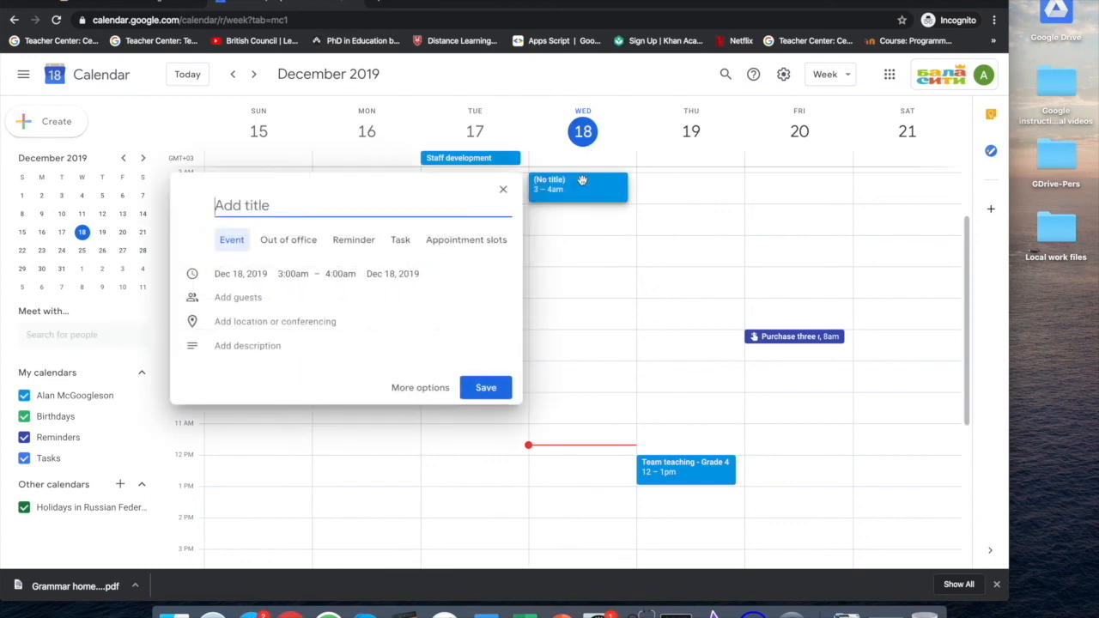
click(418, 388)
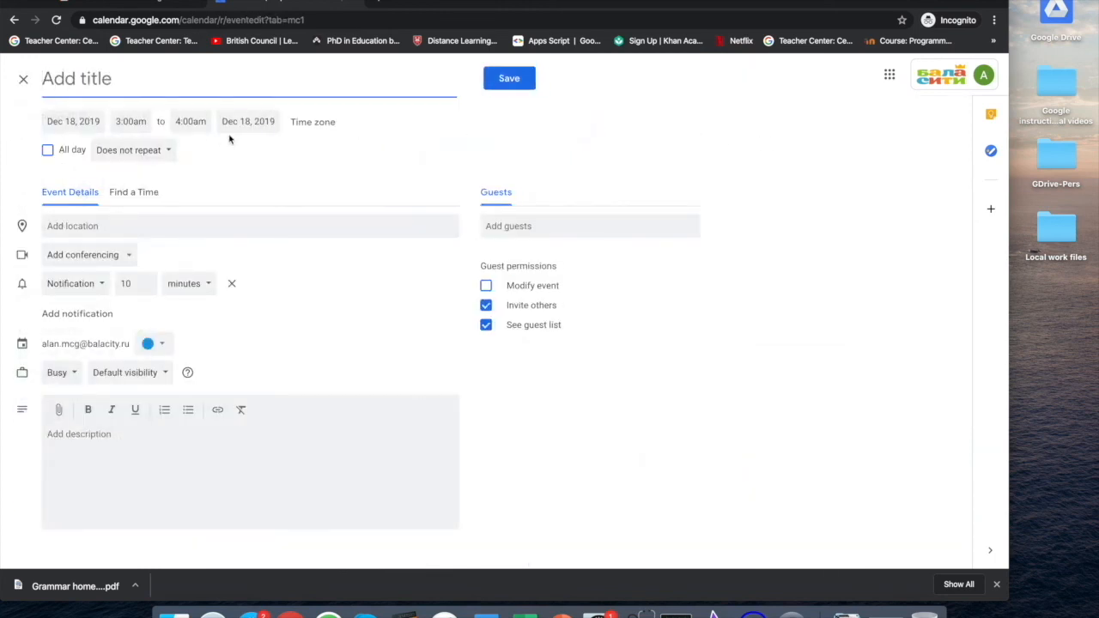
click(65, 153)
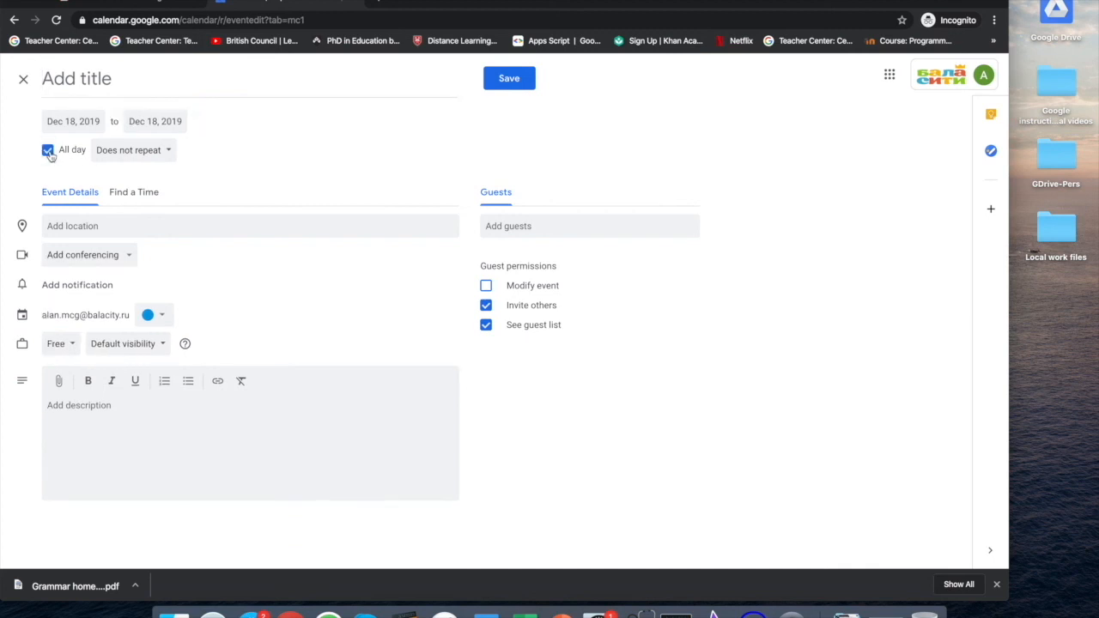
click(151, 121)
click(263, 222)
- Title the three-day event "Visitors in school" and save it
click(124, 80)
text(Visi)
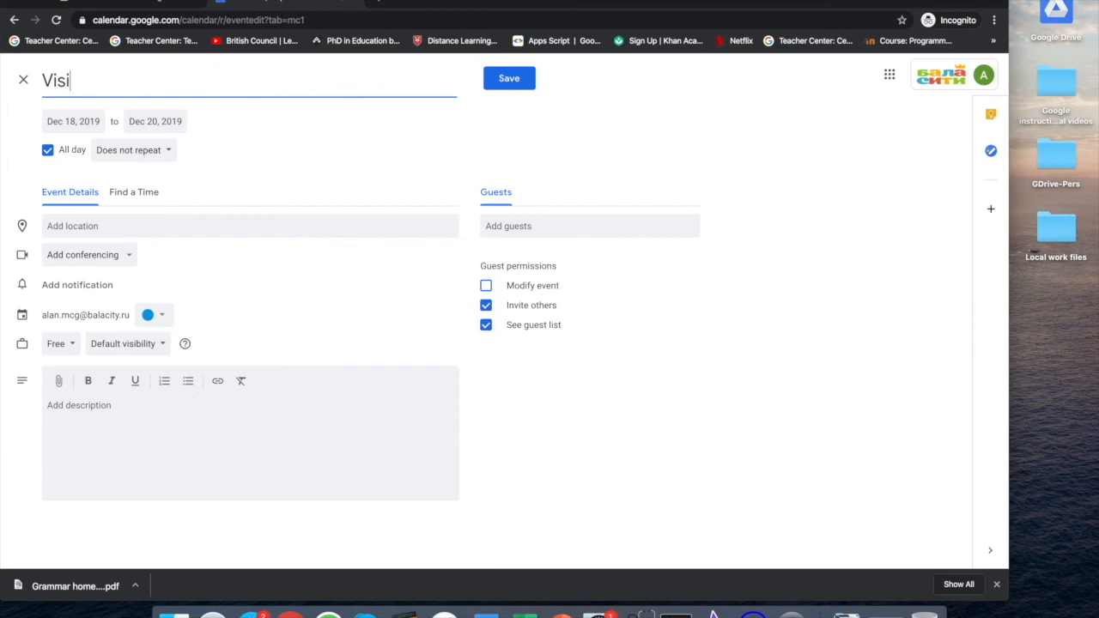
text(tors in school)
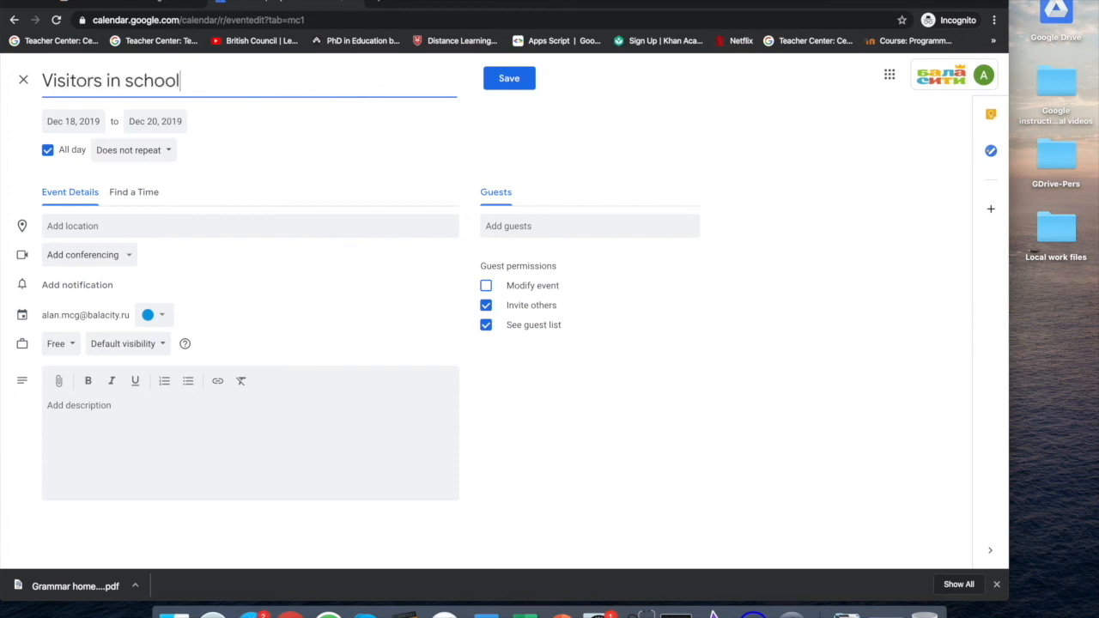
click(510, 79)
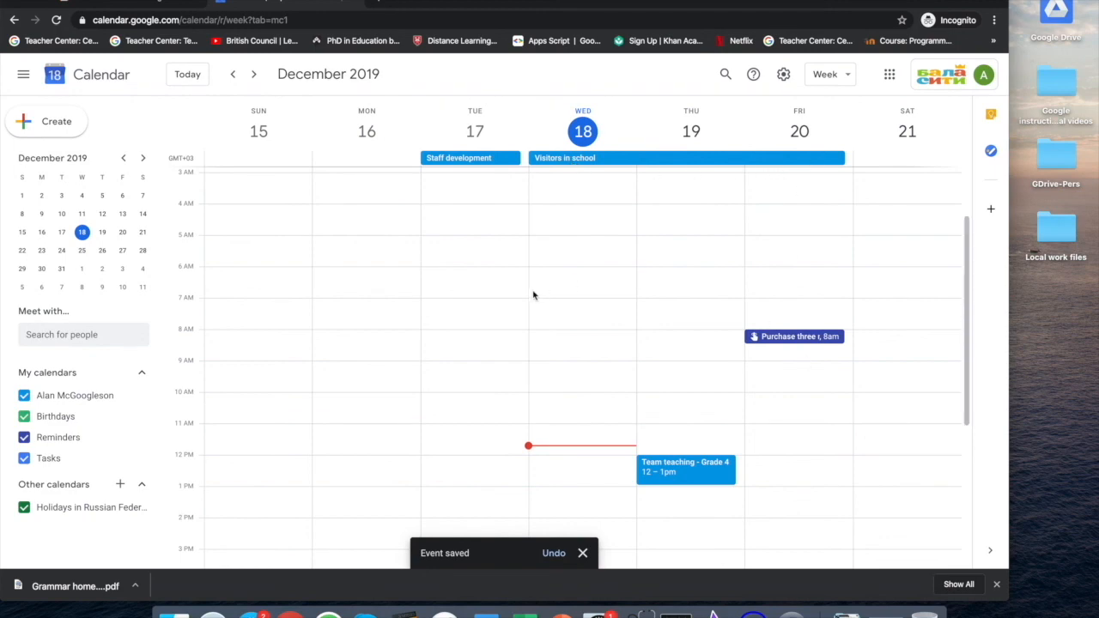
click(794, 611)
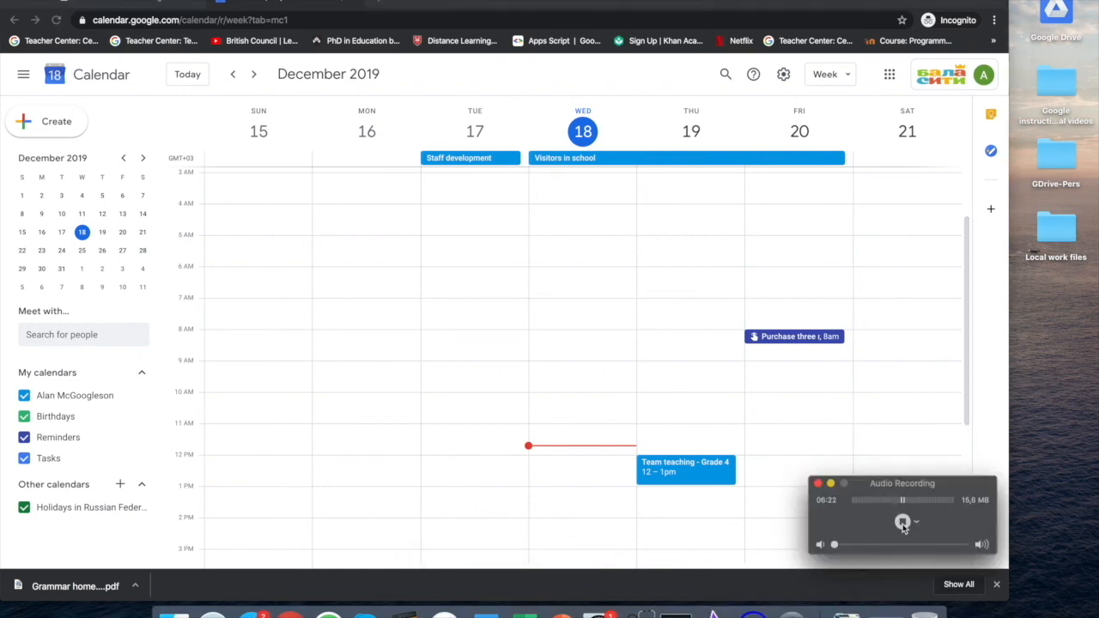